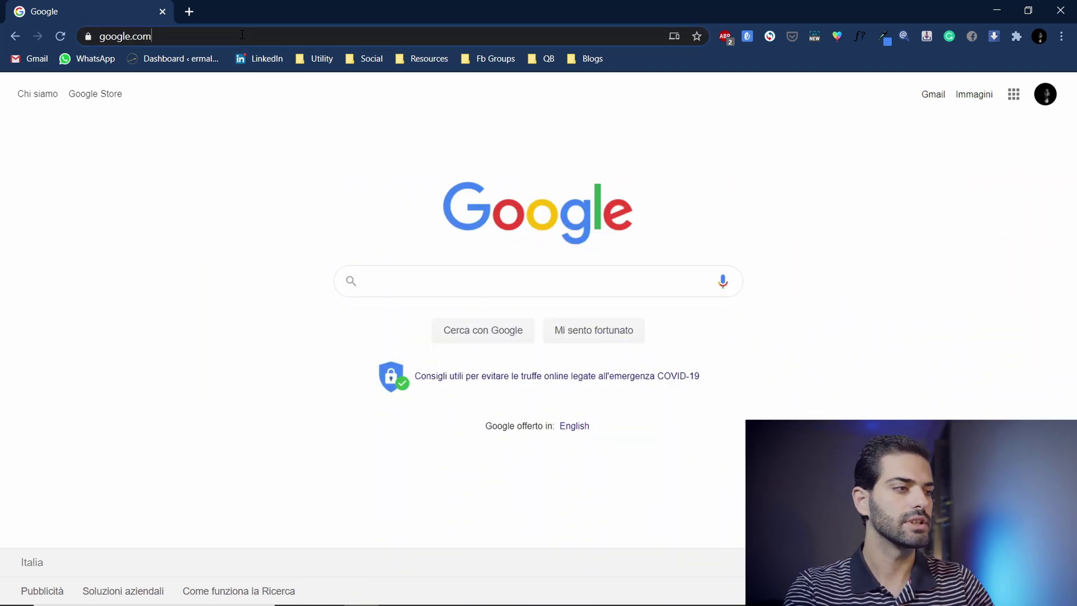
# - Go to the-orange-box.com home page using the address bar suggestion
pyautogui.click(243, 36)
pyautogui.write('the-orange-box')
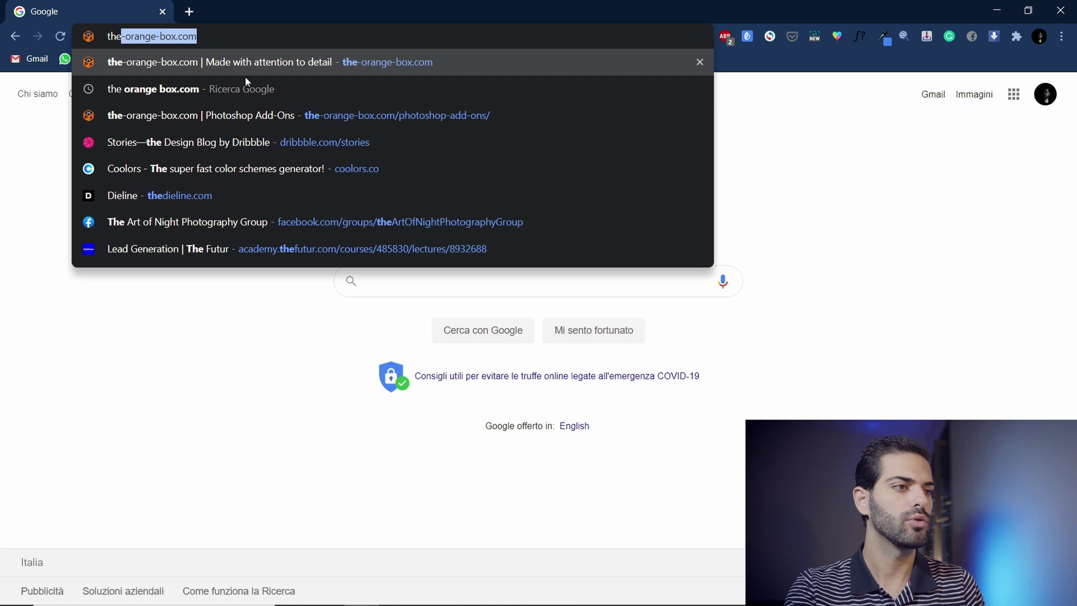
pyautogui.click(241, 61)
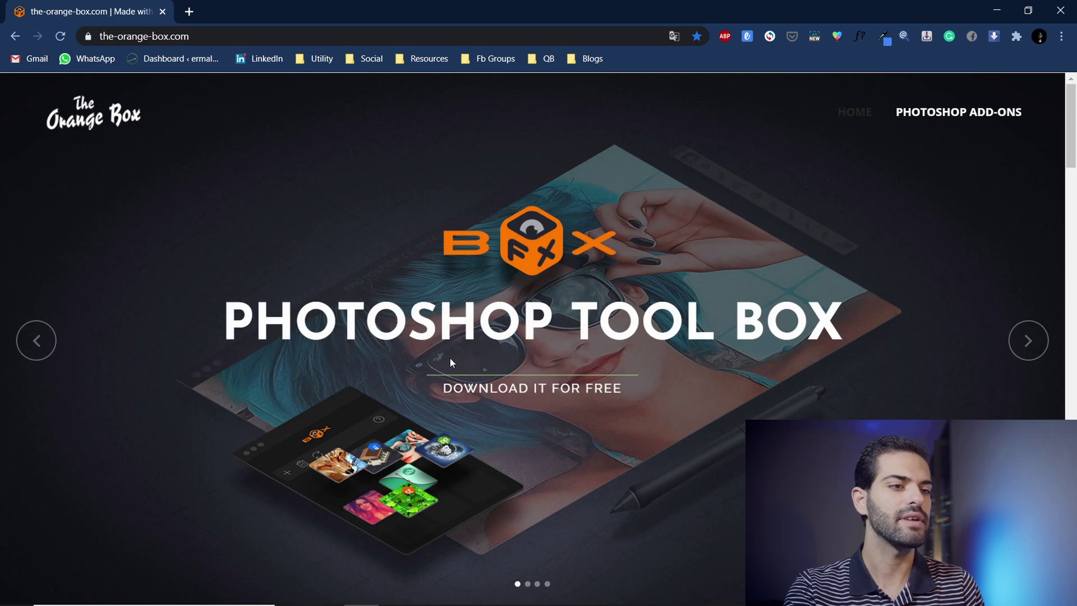
# - Open the download page from the homepage's FX Box plugin section
pyautogui.scroll(-5, 484, 249)
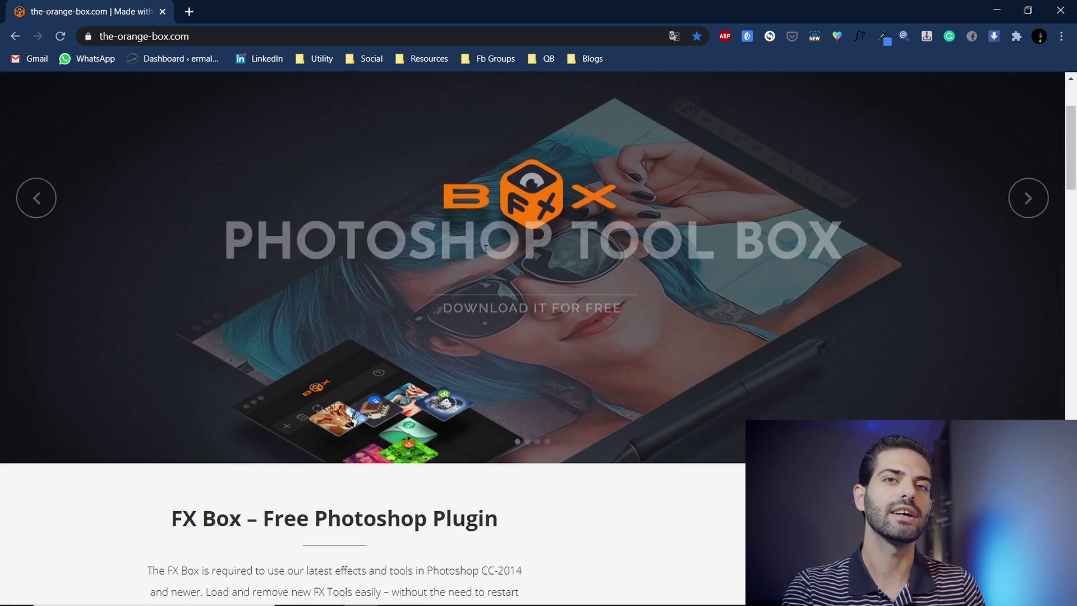
pyautogui.scroll(-2, 486, 254)
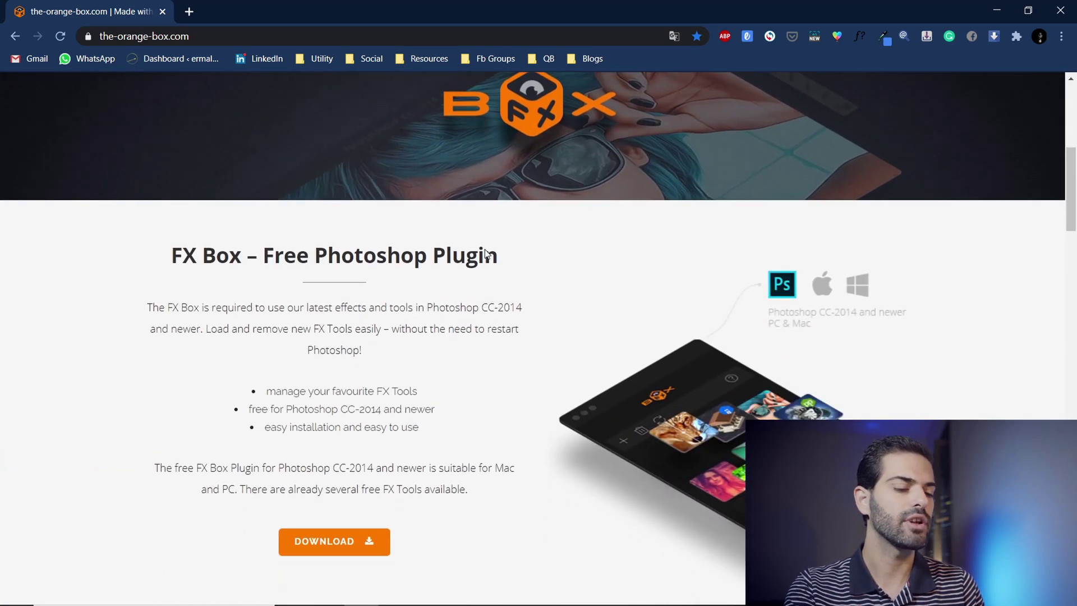
pyautogui.scroll(-3, 486, 254)
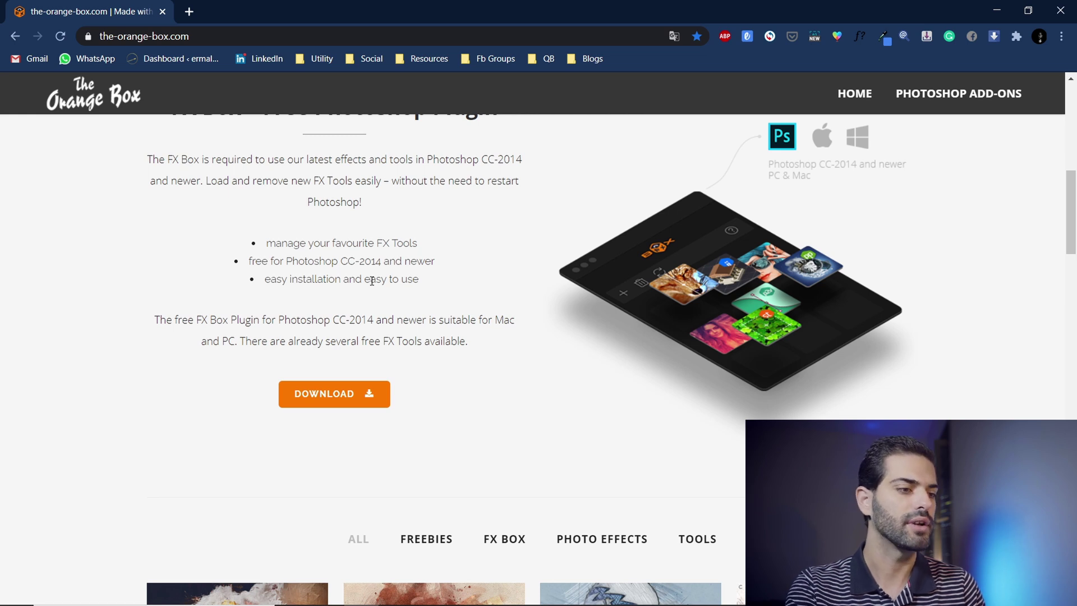
pyautogui.click(335, 394)
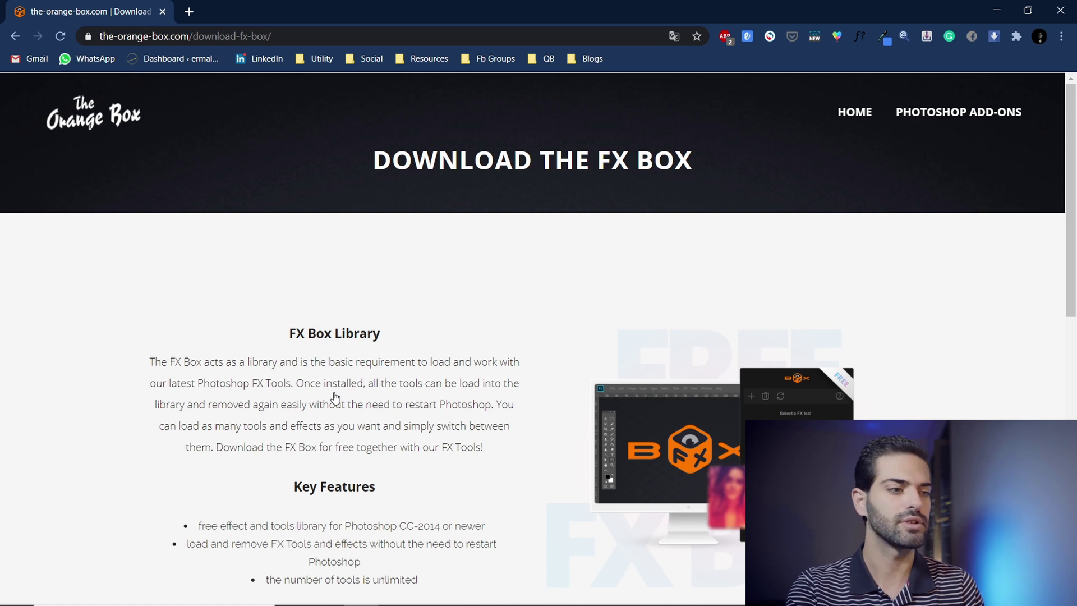
# - Download the free FX Box plugin as fx_box_v1_2.zip from its download page
pyautogui.scroll(-4, 335, 397)
pyautogui.scroll(-2, 335, 397)
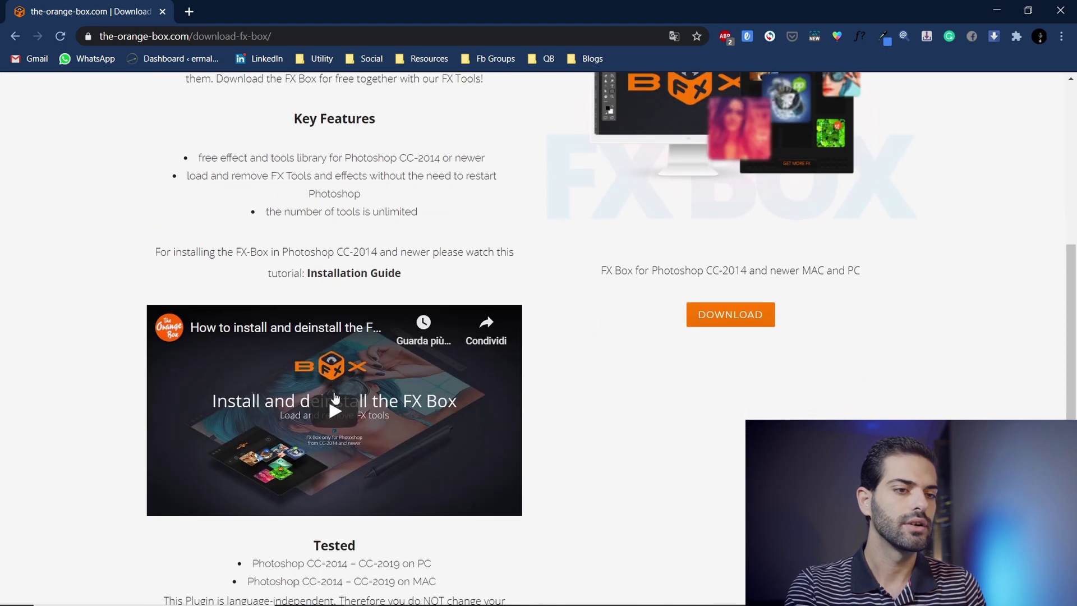
pyautogui.click(738, 313)
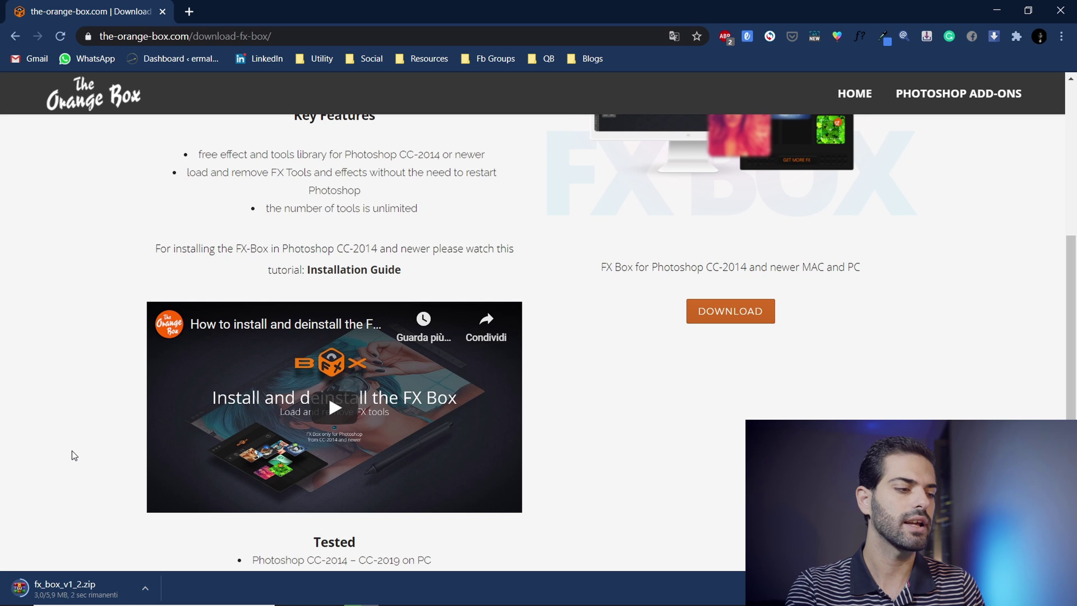
pyautogui.scroll(5, 495, 208)
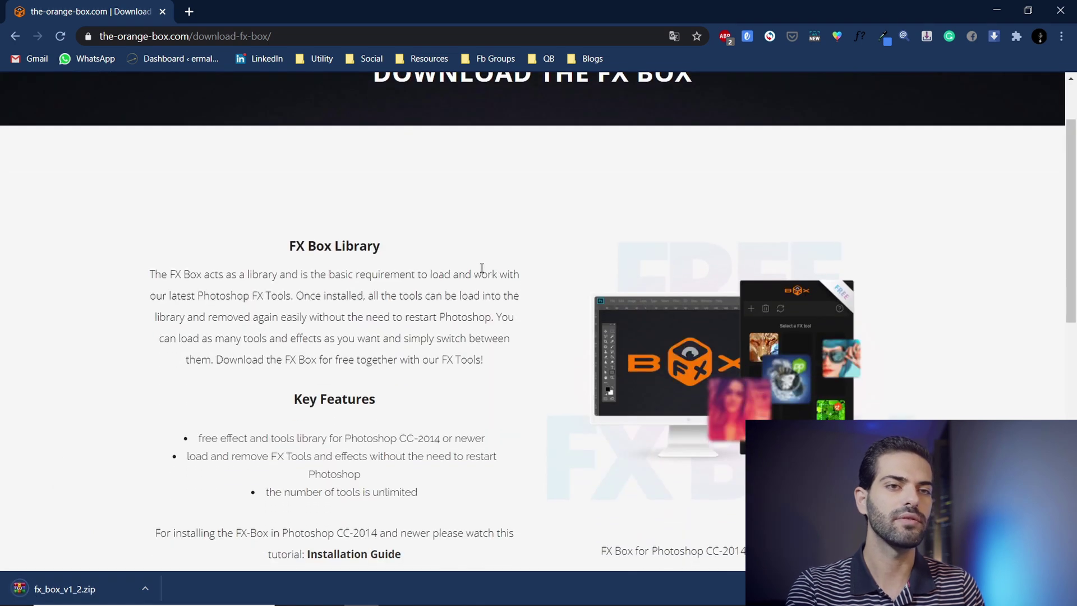
pyautogui.scroll(2, 481, 268)
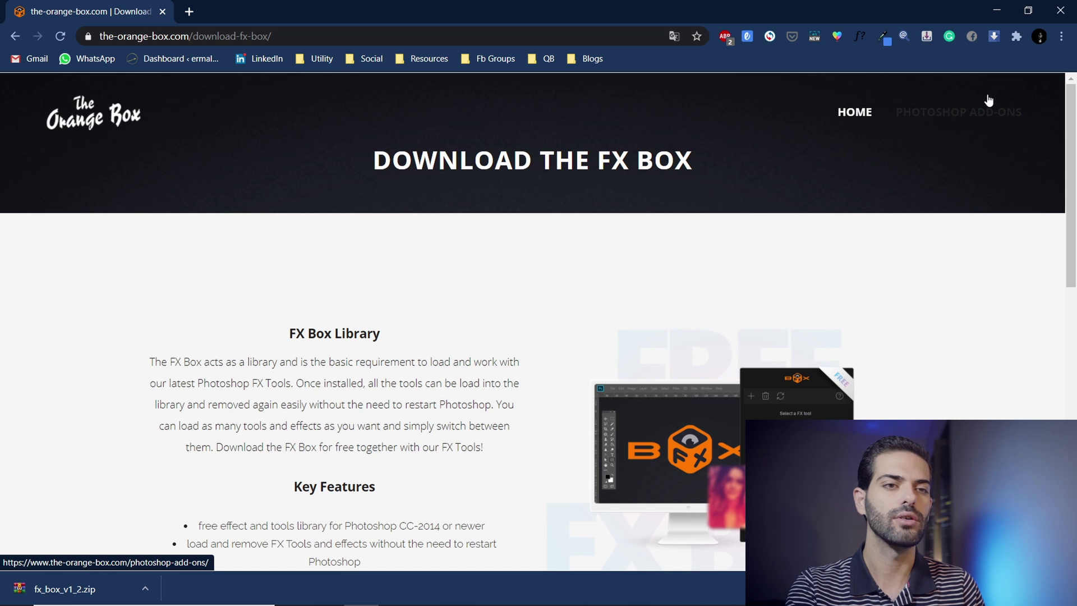
# - Open the Real Paint FX – Photo Effect page from the Photoshop Add-ons list
pyautogui.click(938, 120)
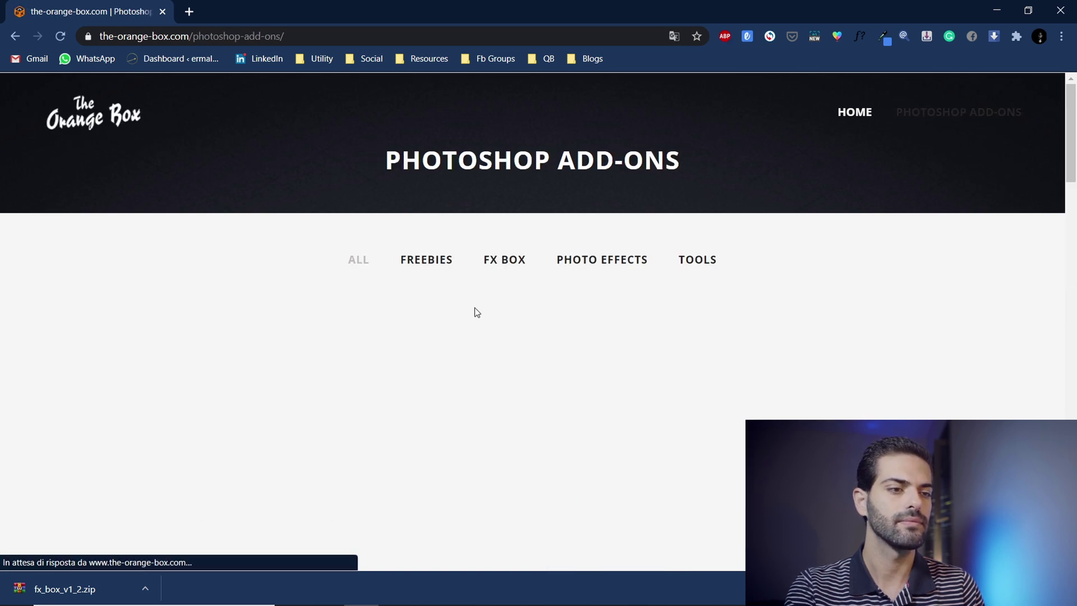
pyautogui.scroll(-2, 459, 314)
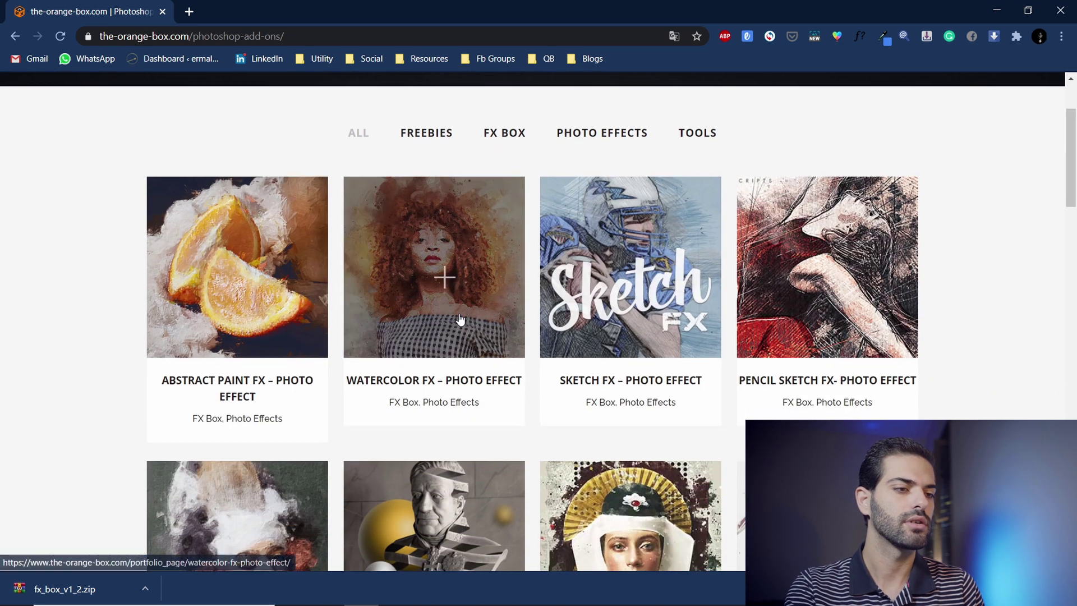
pyautogui.scroll(-5, 459, 318)
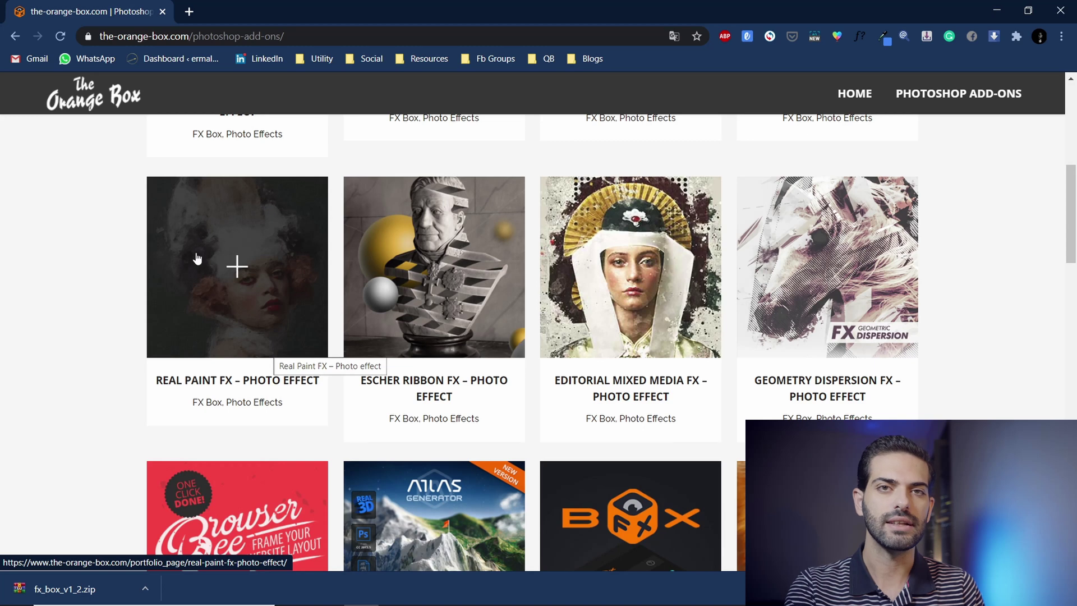
pyautogui.click(238, 268)
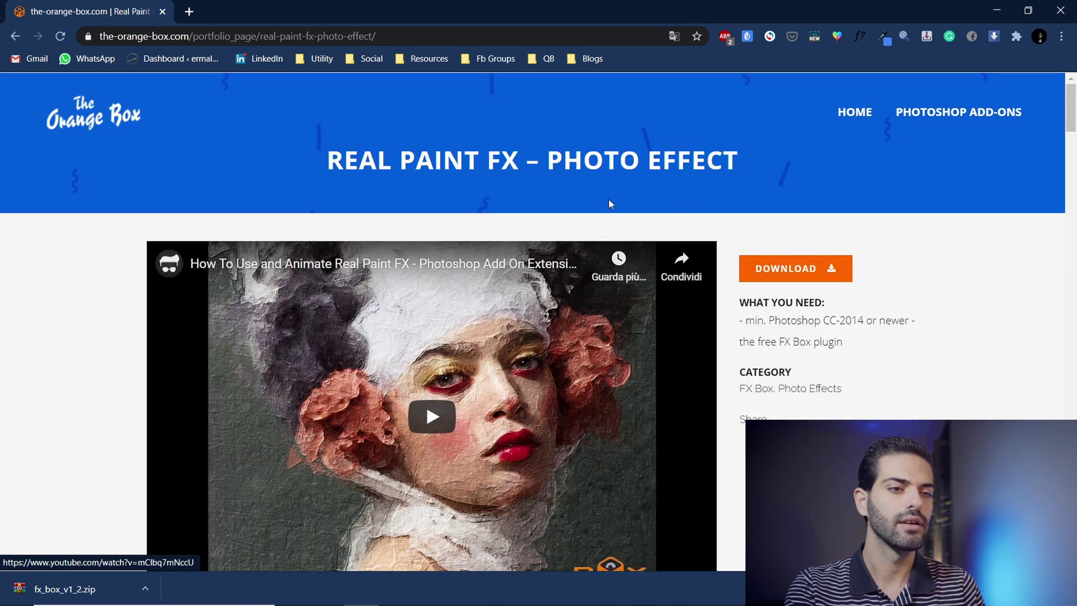
# - Open the $15 Animated Real Paint FX listing on GraphicRiver
pyautogui.scroll(-2, 810, 322)
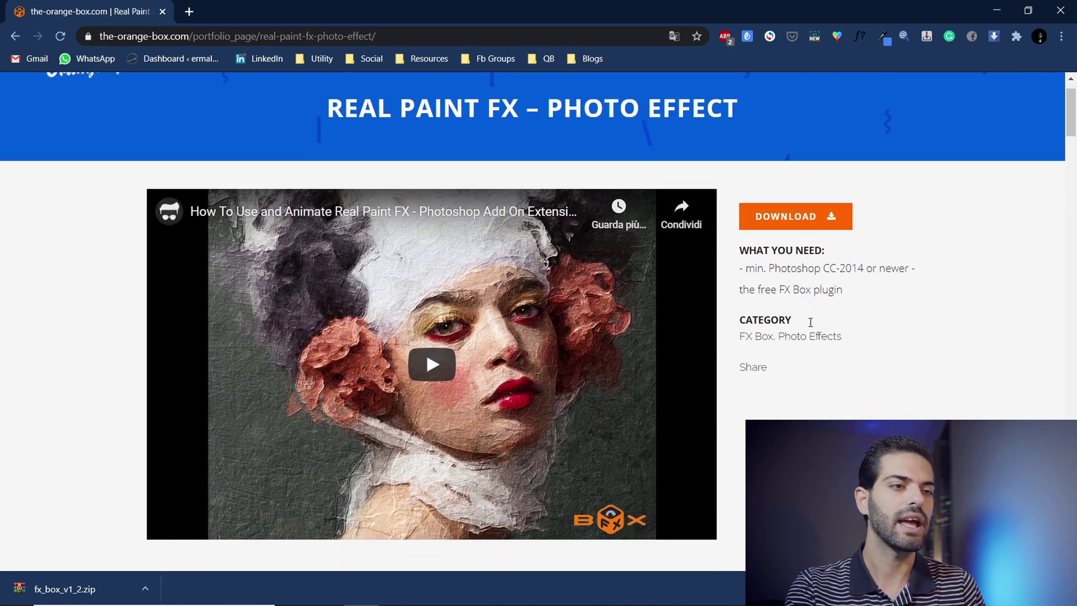
pyautogui.rightClick(809, 321)
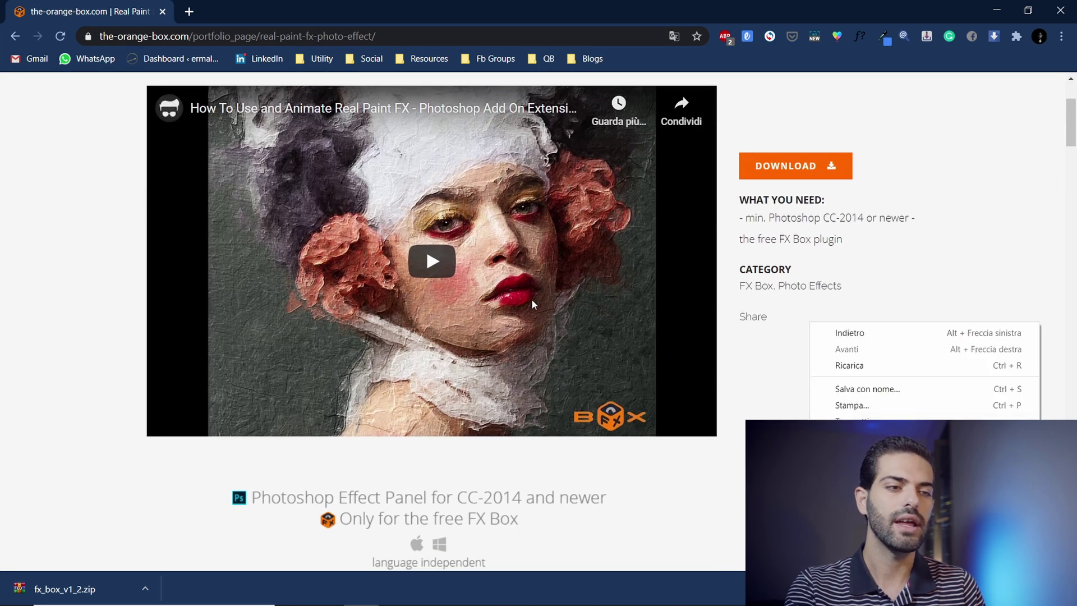
pyautogui.click(944, 263)
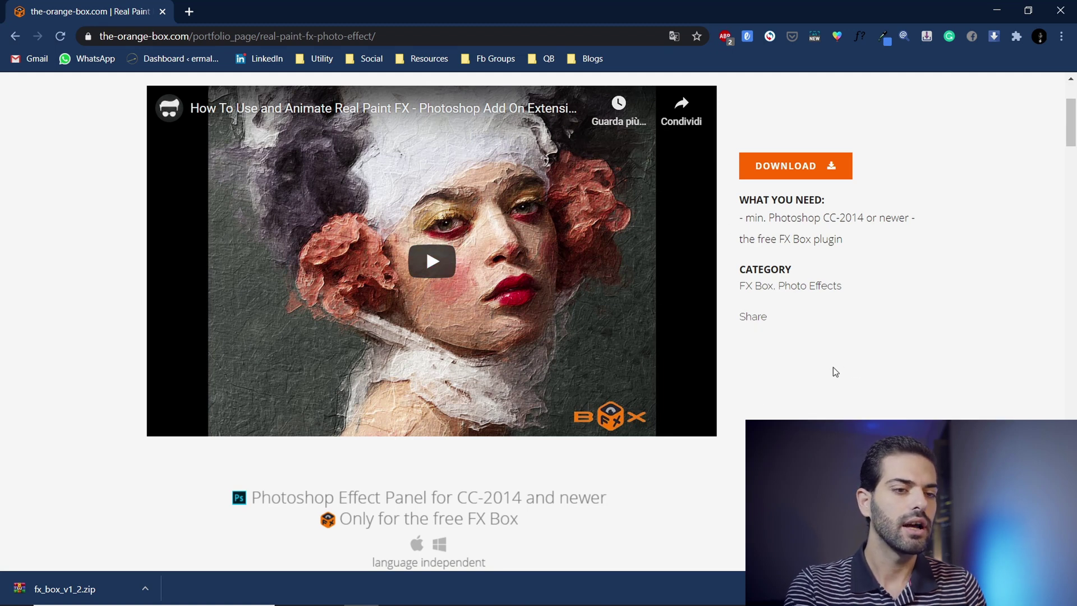
pyautogui.scroll(-2, 833, 367)
pyautogui.scroll(5, 833, 366)
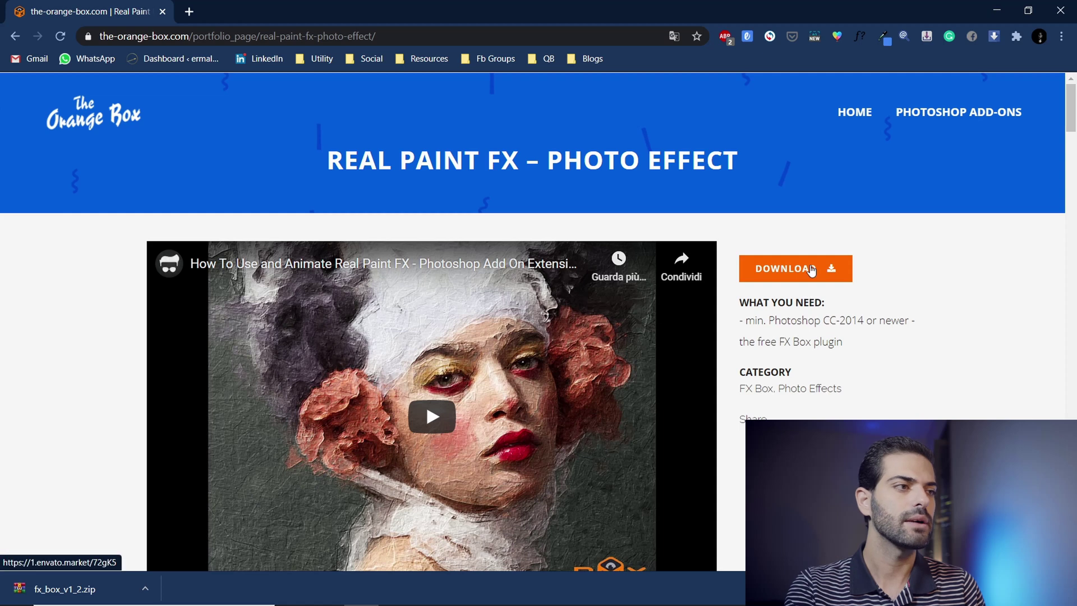
pyautogui.click(807, 268)
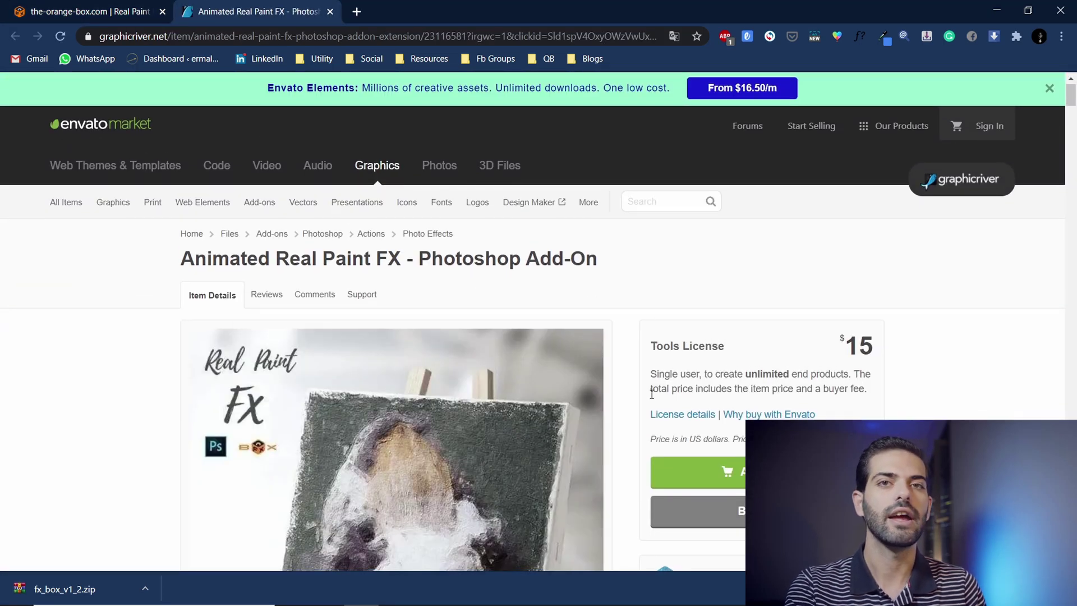
pyautogui.scroll(-2, 652, 396)
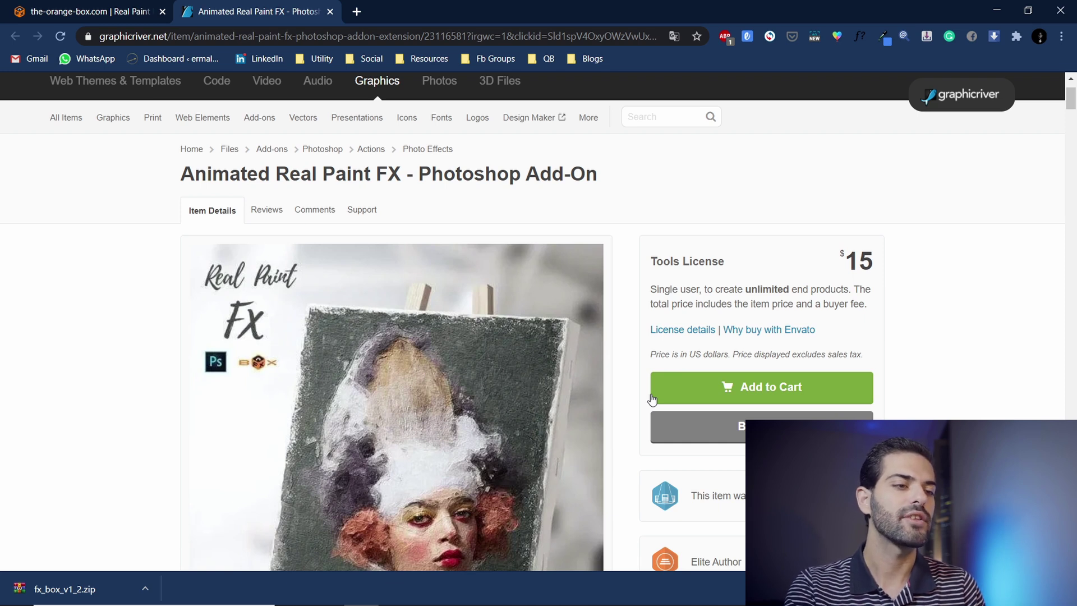
pyautogui.scroll(-2, 652, 398)
pyautogui.scroll(-1, 652, 398)
pyautogui.scroll(3, 652, 398)
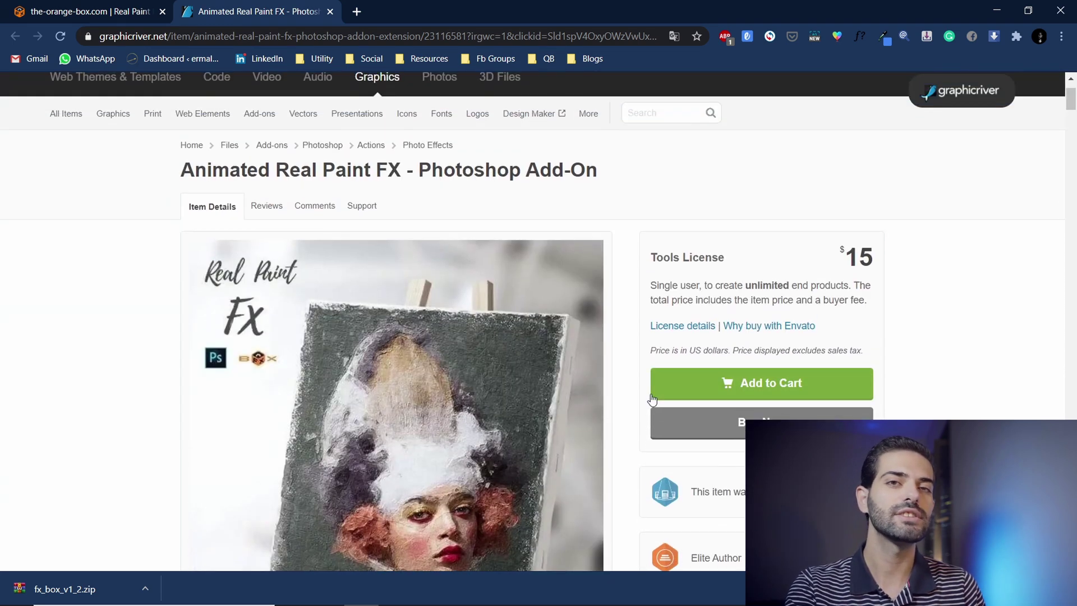
pyautogui.scroll(2, 651, 398)
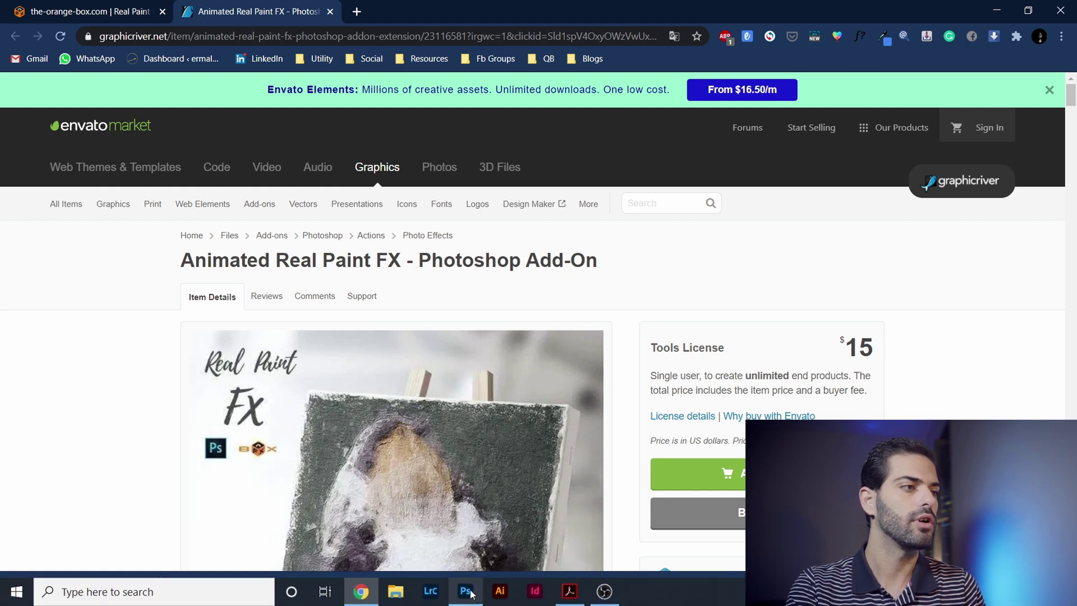
# - In Photoshop, run the fx_box-installer script and dismiss the installation-complete notice
pyautogui.click(470, 592)
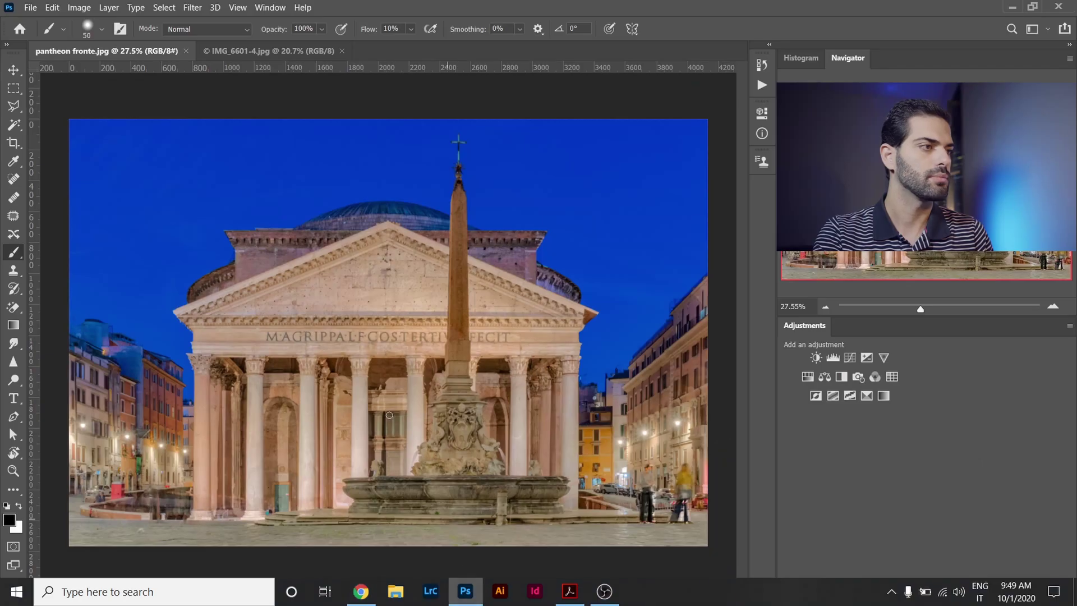
pyautogui.click(32, 9)
pyautogui.moveTo(46, 330)
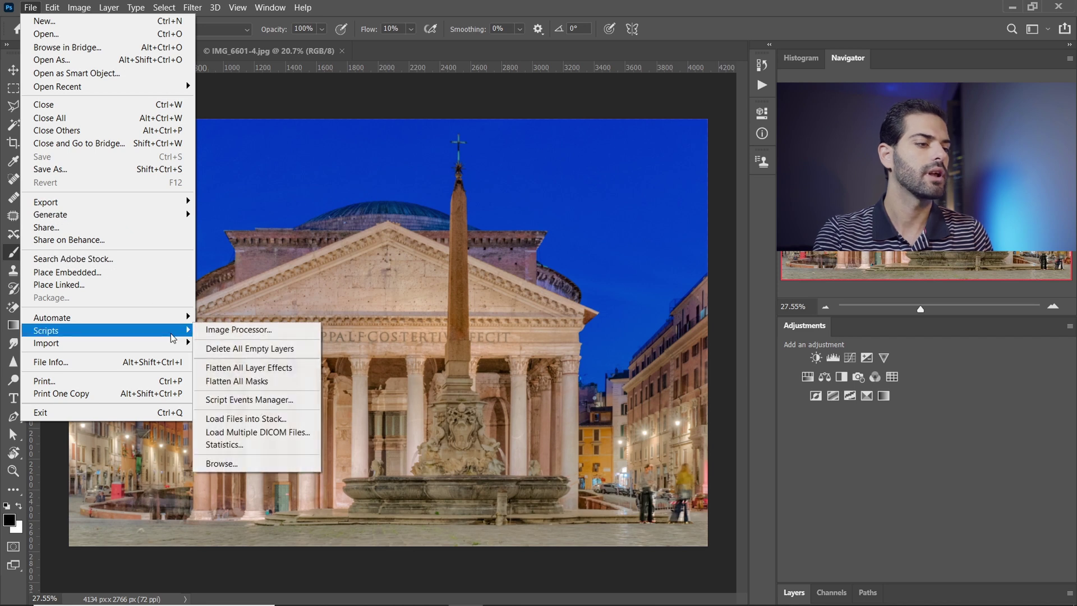
pyautogui.click(253, 465)
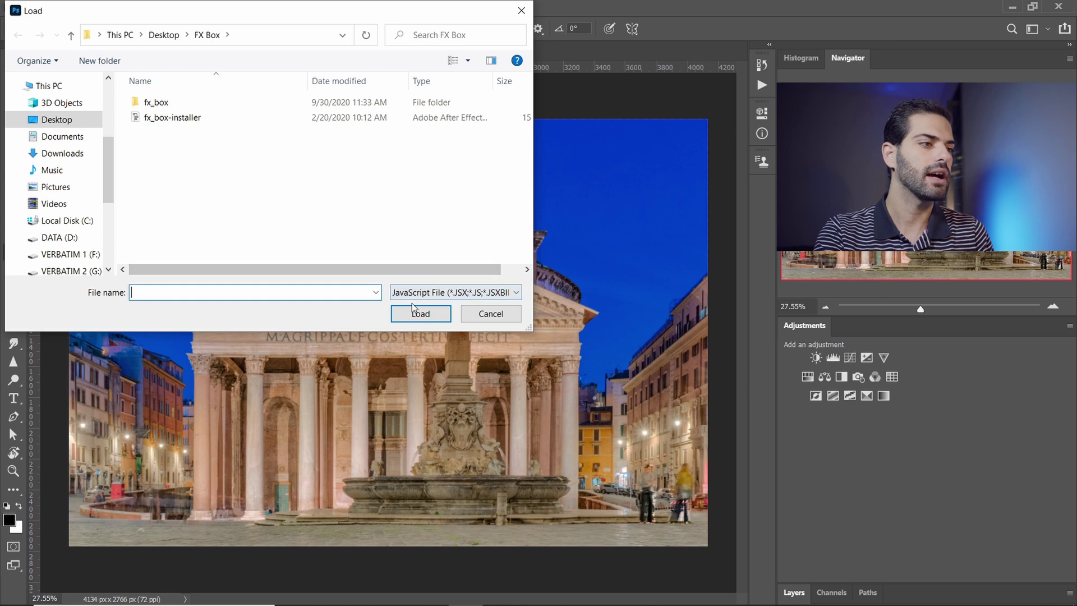
pyautogui.click(185, 118)
pyautogui.click(420, 314)
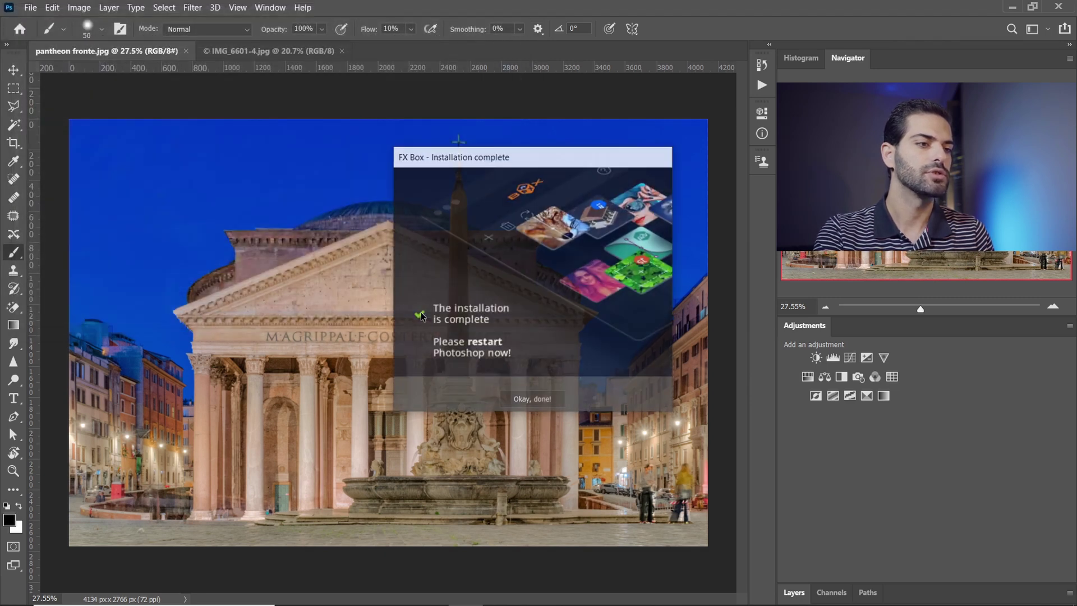
pyautogui.click(526, 406)
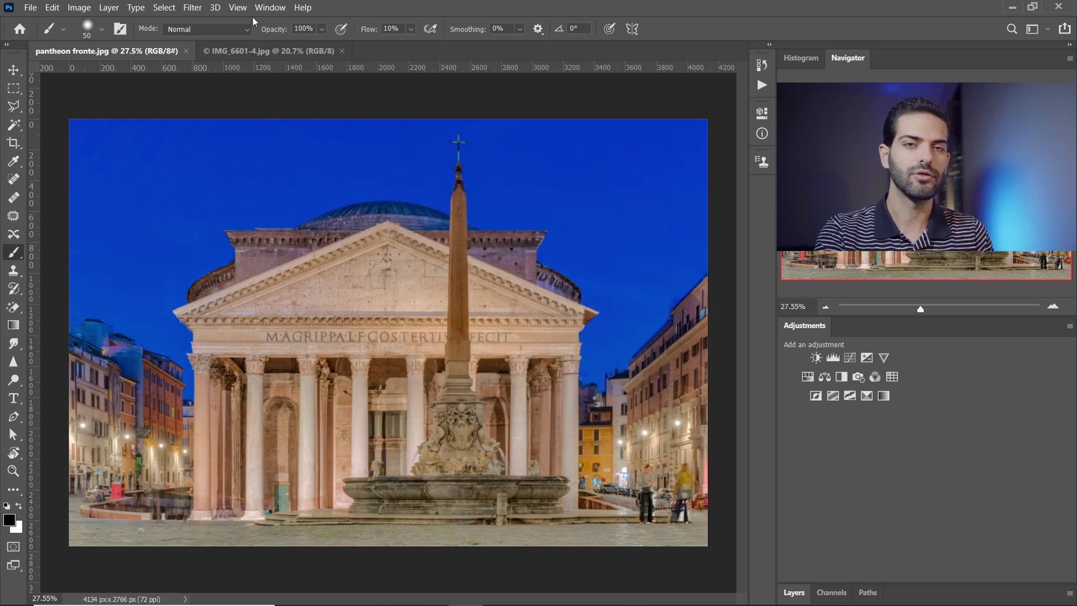
# - Open the FX Box extension panel and select Real-Paint-FX_installer as a new tool
pyautogui.click(262, 8)
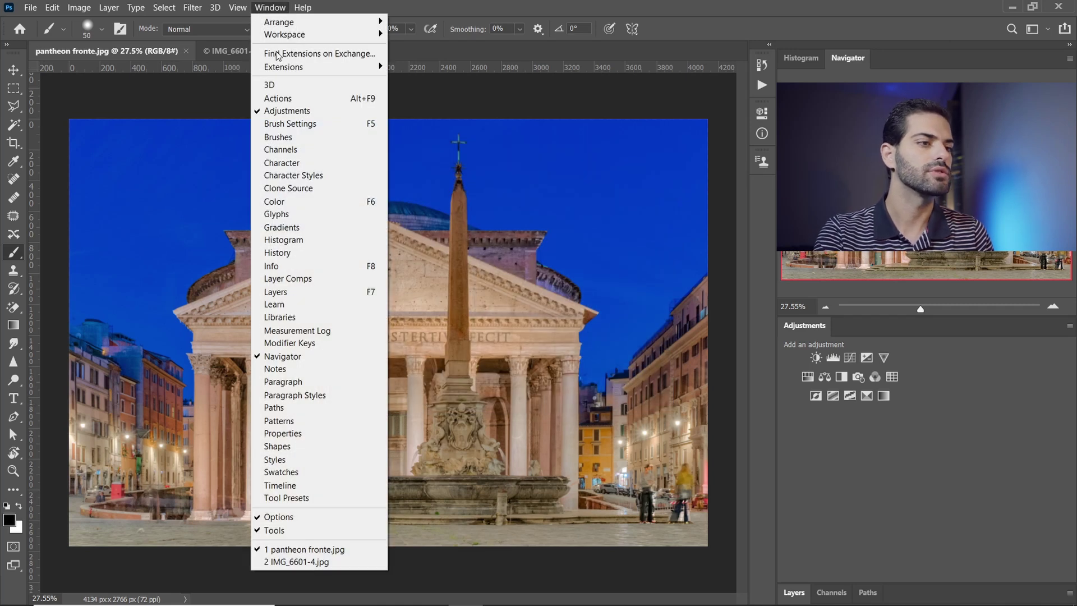
pyautogui.moveTo(284, 66)
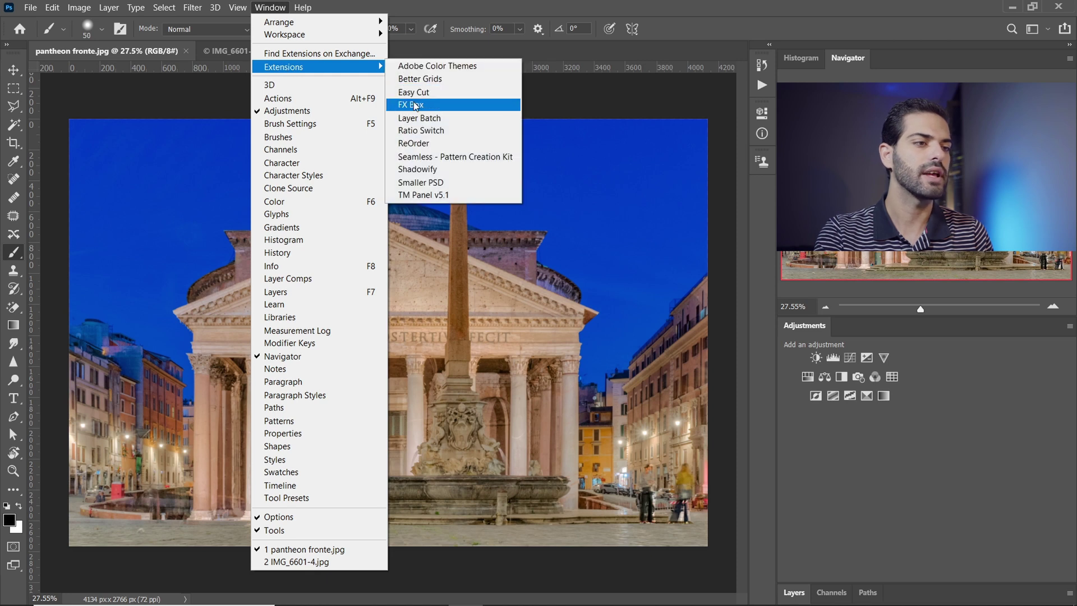
pyautogui.click(415, 106)
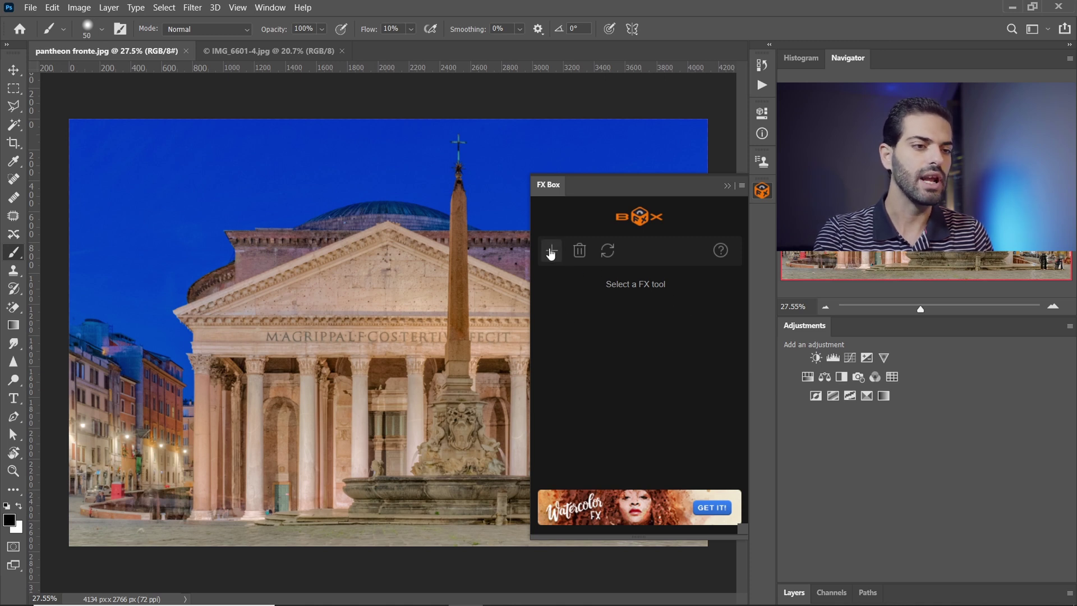
pyautogui.click(551, 251)
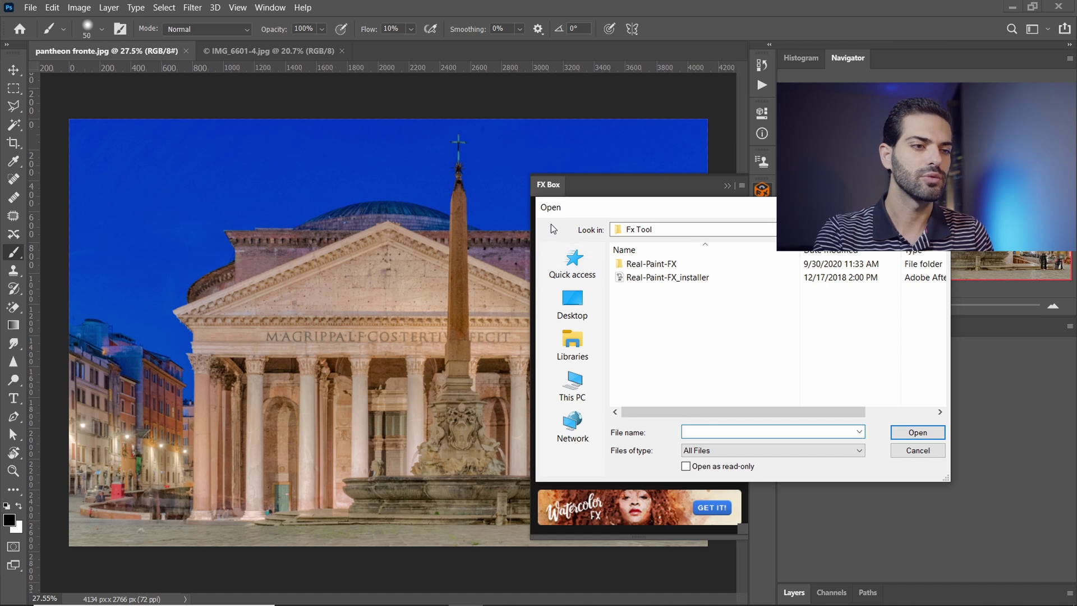
pyautogui.click(674, 278)
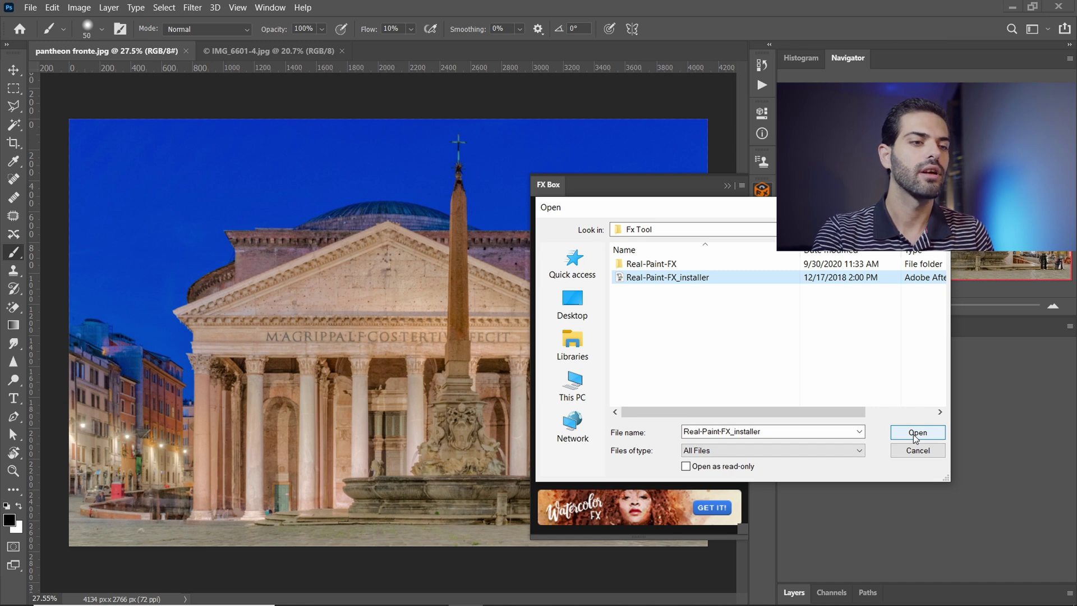
# - Run the Real-Paint-FX installer from the Fx Tool folder to add it to FX Box
pyautogui.click(916, 433)
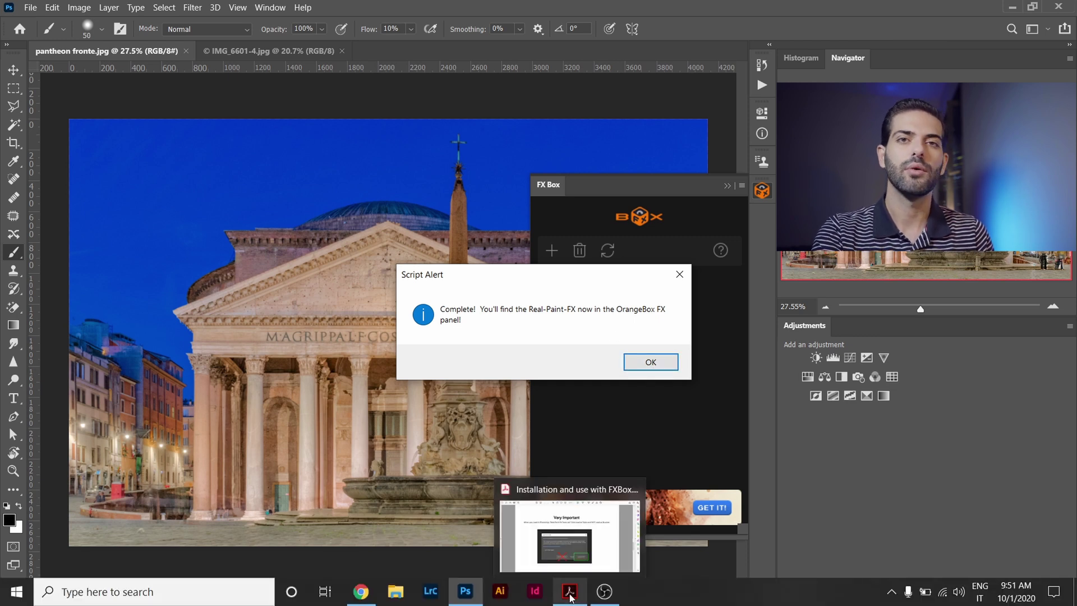
pyautogui.moveTo(569, 591)
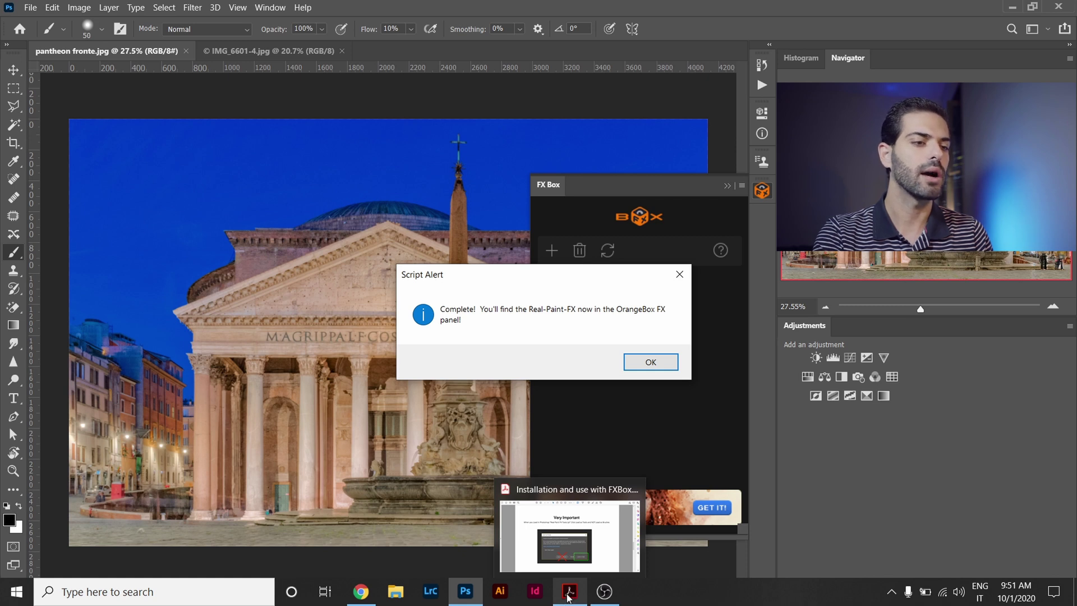
pyautogui.click(568, 597)
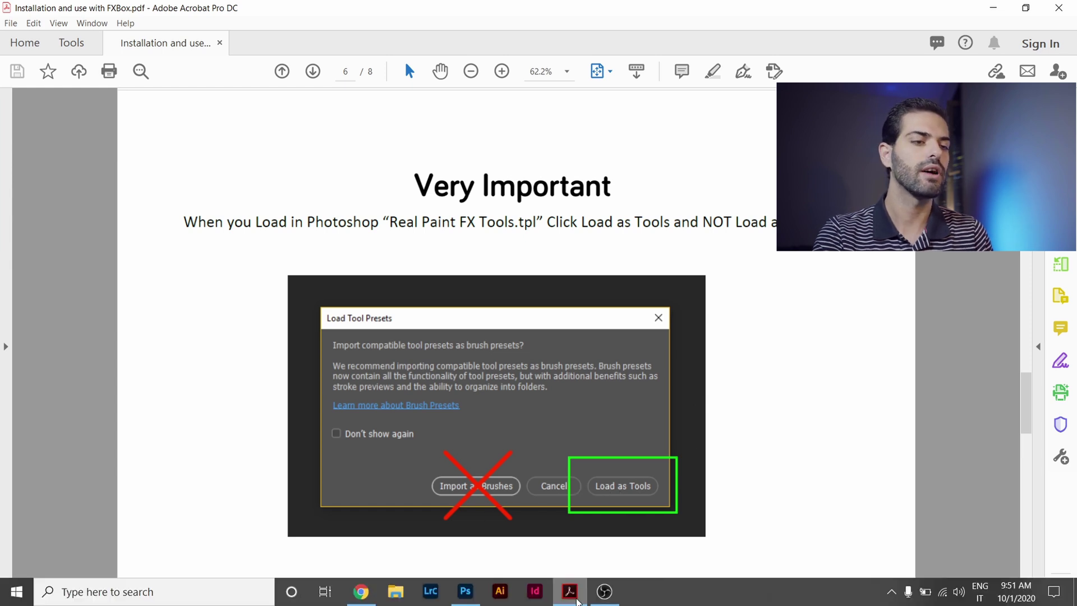
pyautogui.click(538, 595)
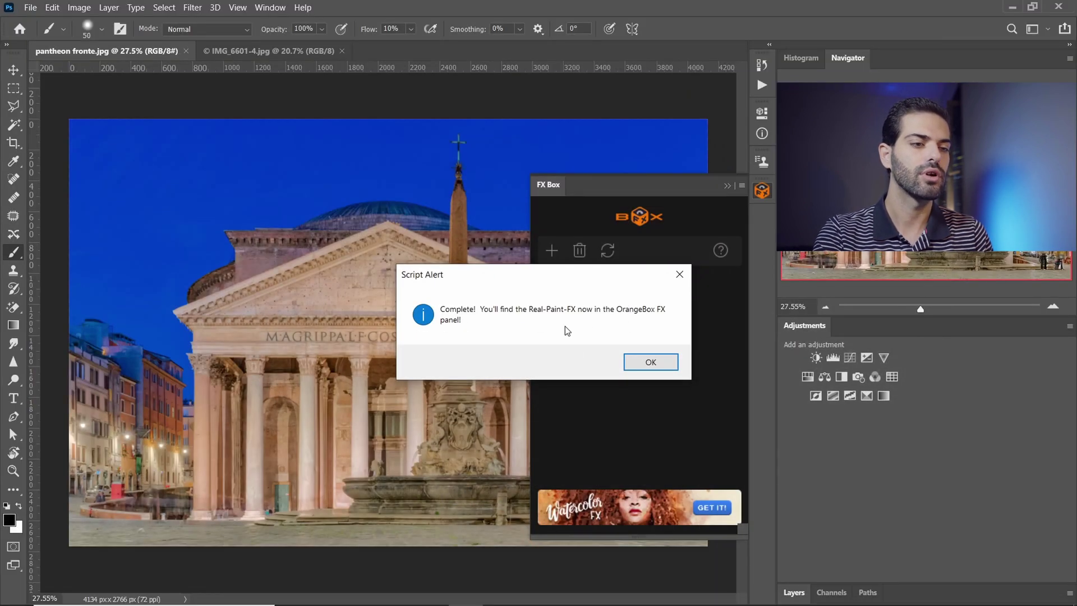
# - Dismiss the Script Alert, preview the Real Paint FX tool, then collapse FX Box
pyautogui.click(656, 364)
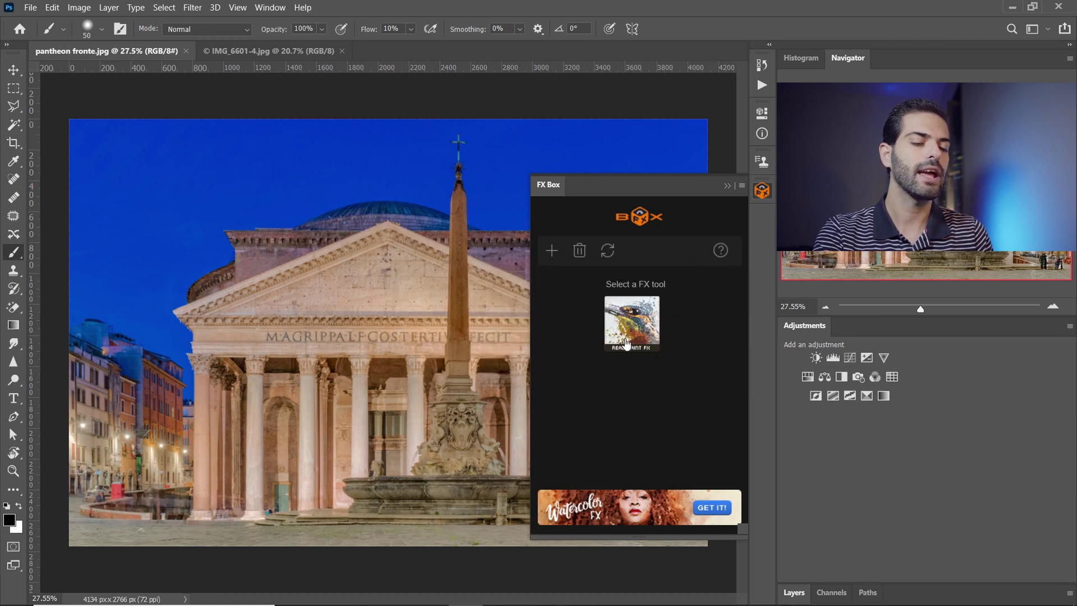
pyautogui.click(642, 331)
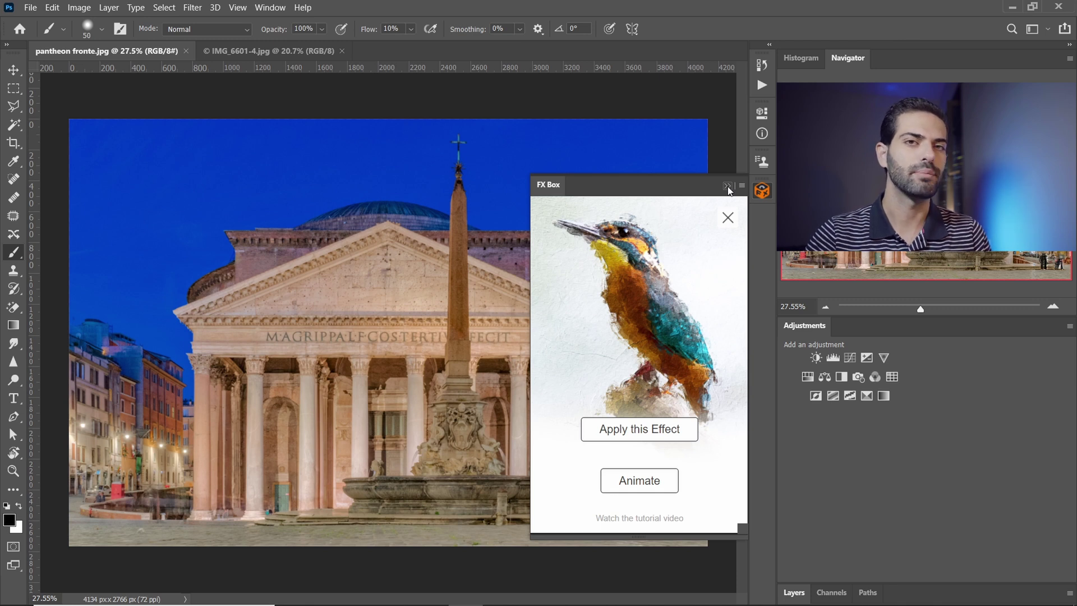
pyautogui.click(728, 188)
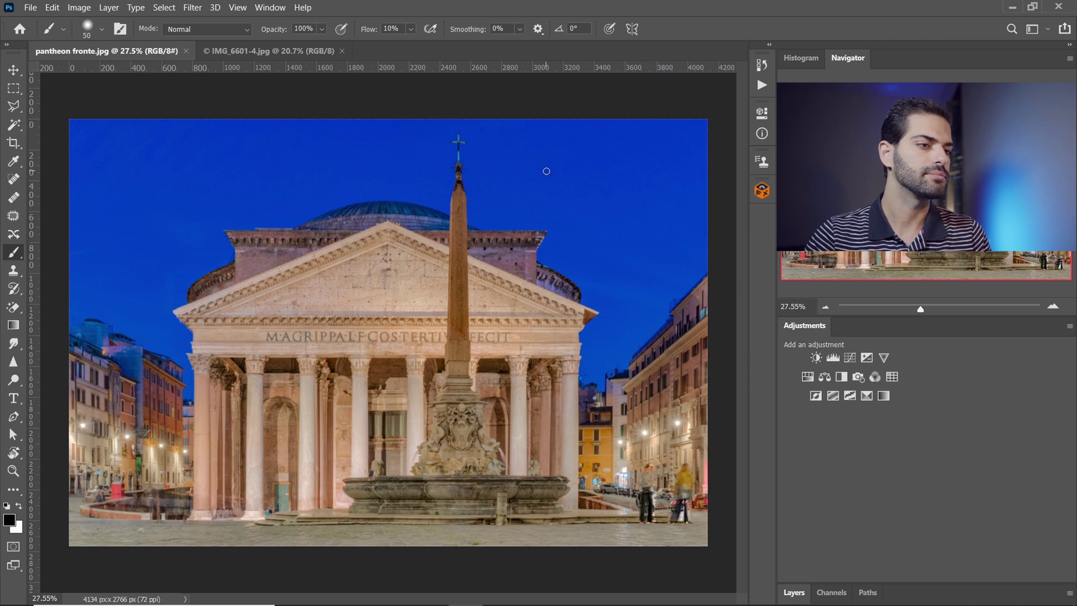
# - Apply the Real Paint FX effect to the Pantheon photo from the FX Box panel
pyautogui.click(762, 194)
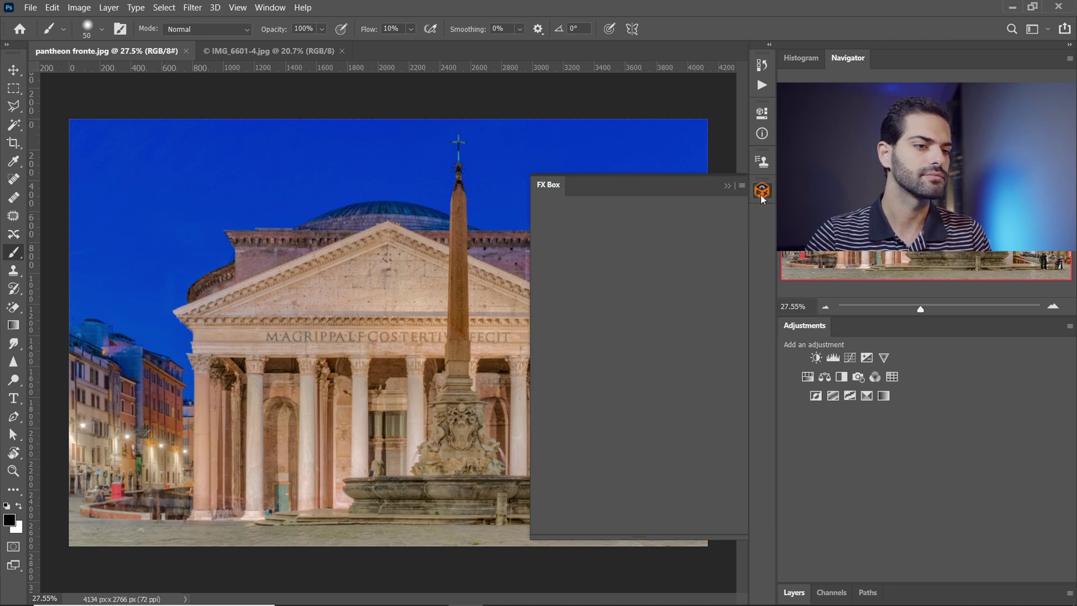
pyautogui.click(632, 331)
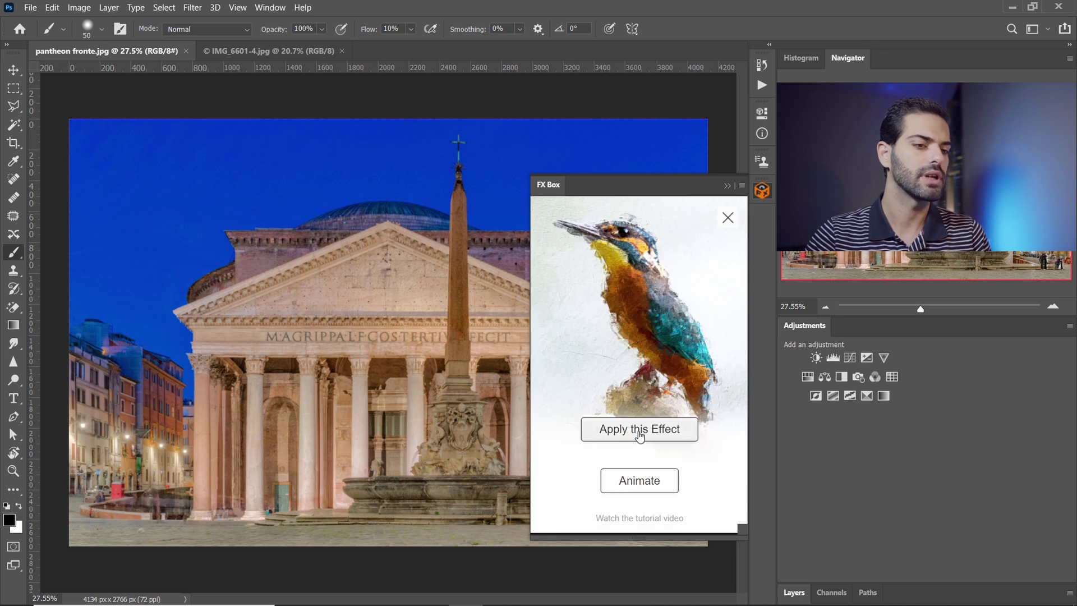
pyautogui.click(639, 429)
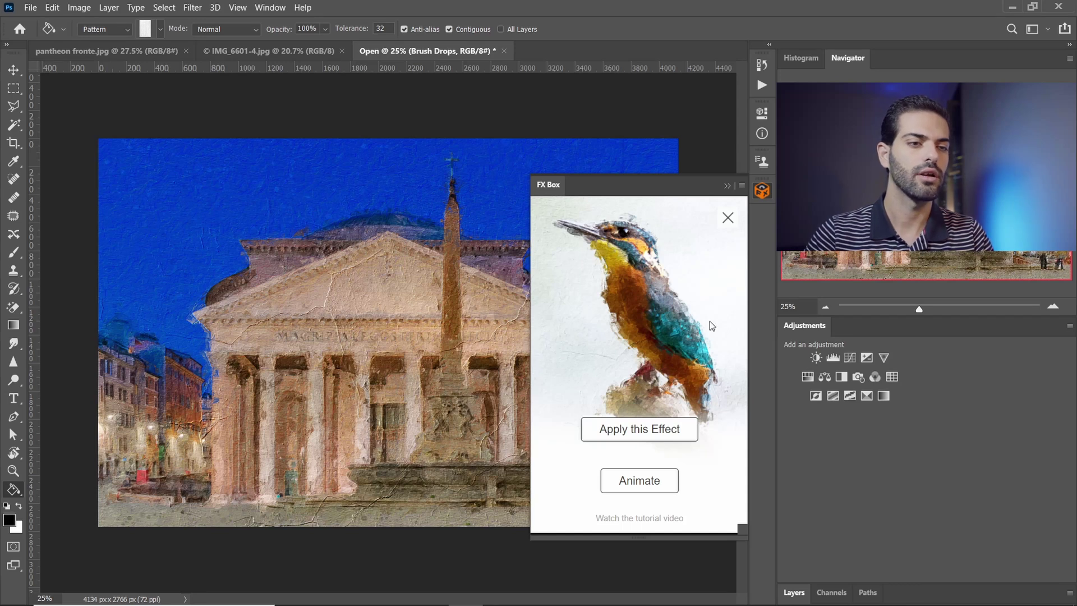
pyautogui.click(729, 187)
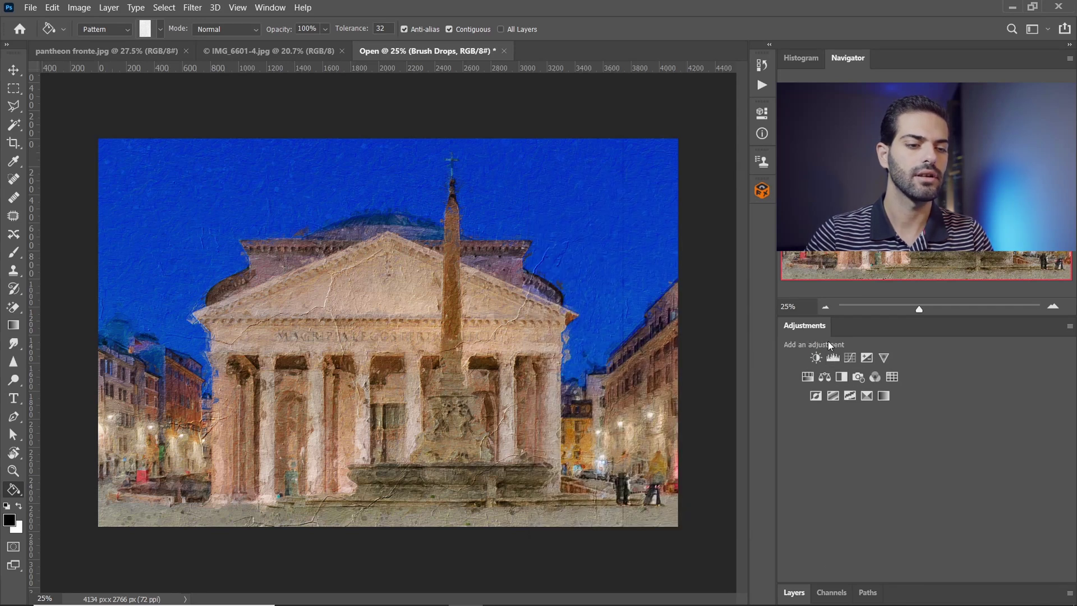
# - Show the Layers panel and zoom into the painted Pantheon
pyautogui.click(794, 589)
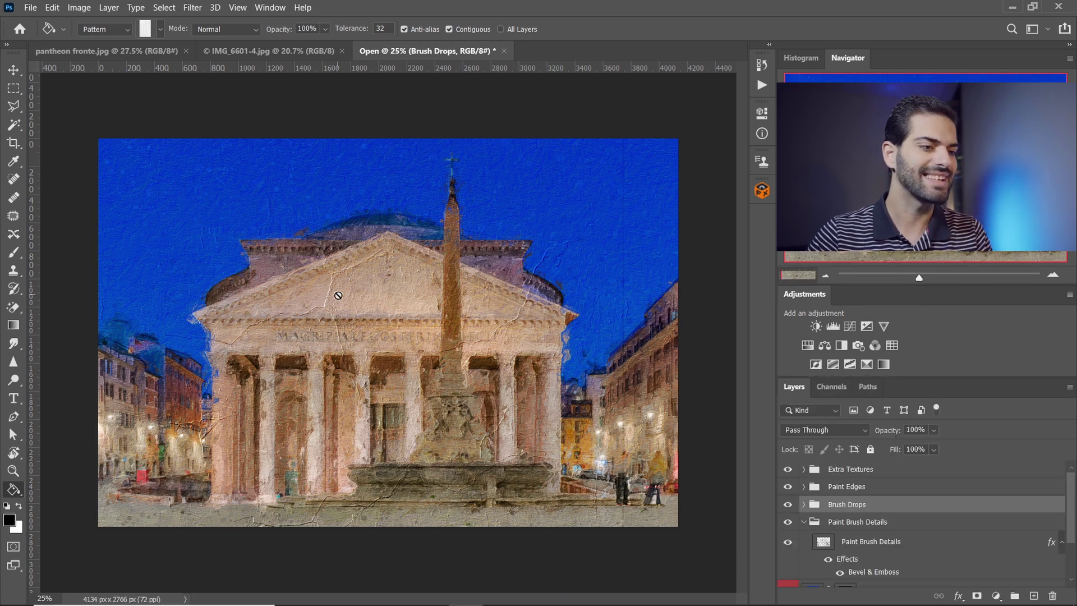
pyautogui.scroll(1, 385, 335)
pyautogui.scroll(2, 385, 335)
pyautogui.scroll(4, 385, 335)
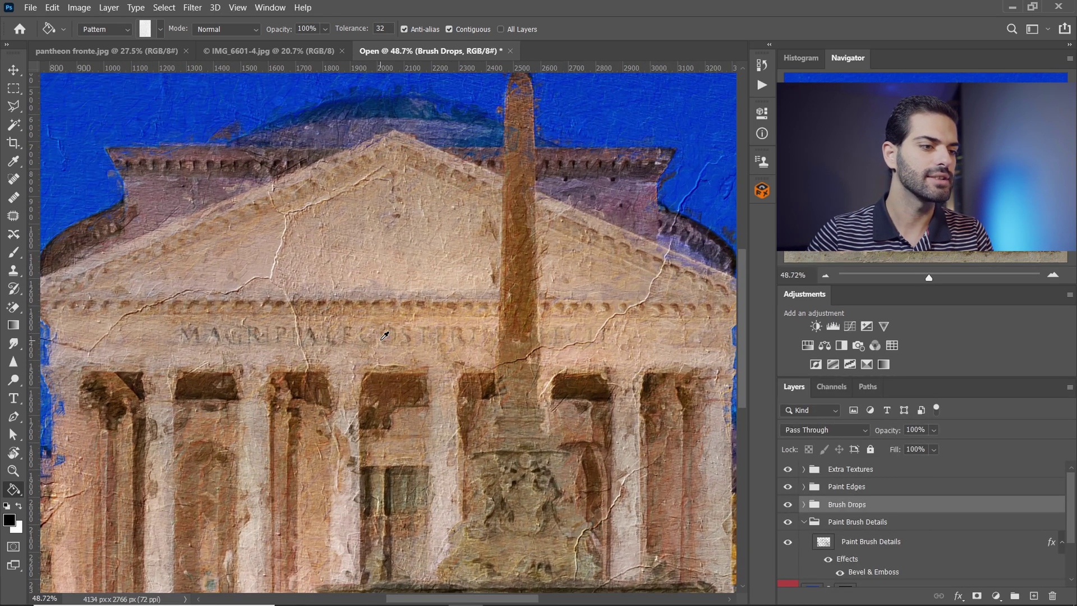
pyautogui.scroll(1, 384, 335)
pyautogui.scroll(3, 384, 336)
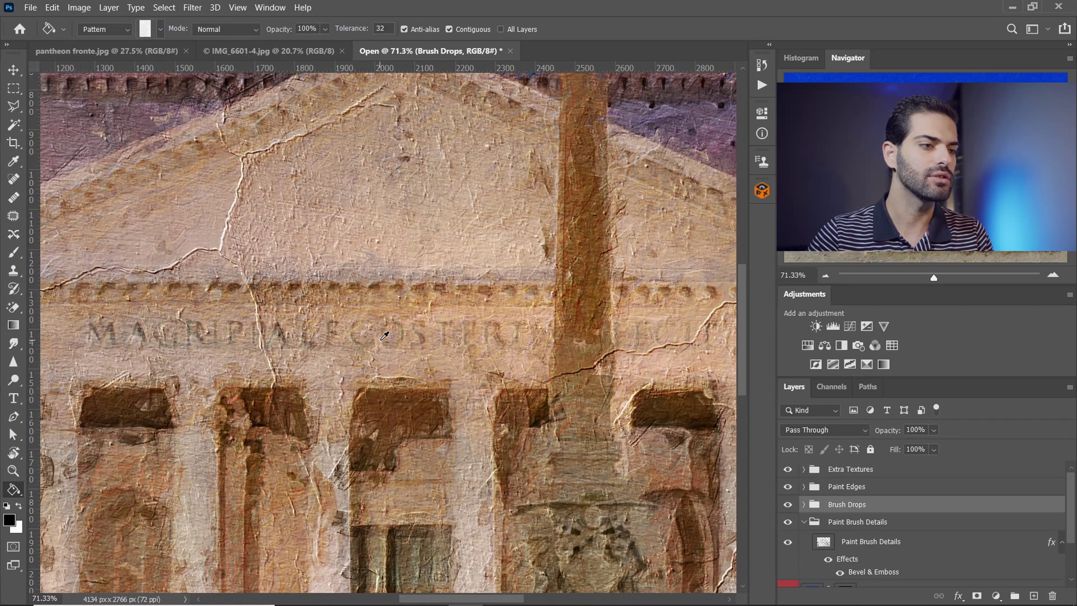
pyautogui.scroll(1, 385, 335)
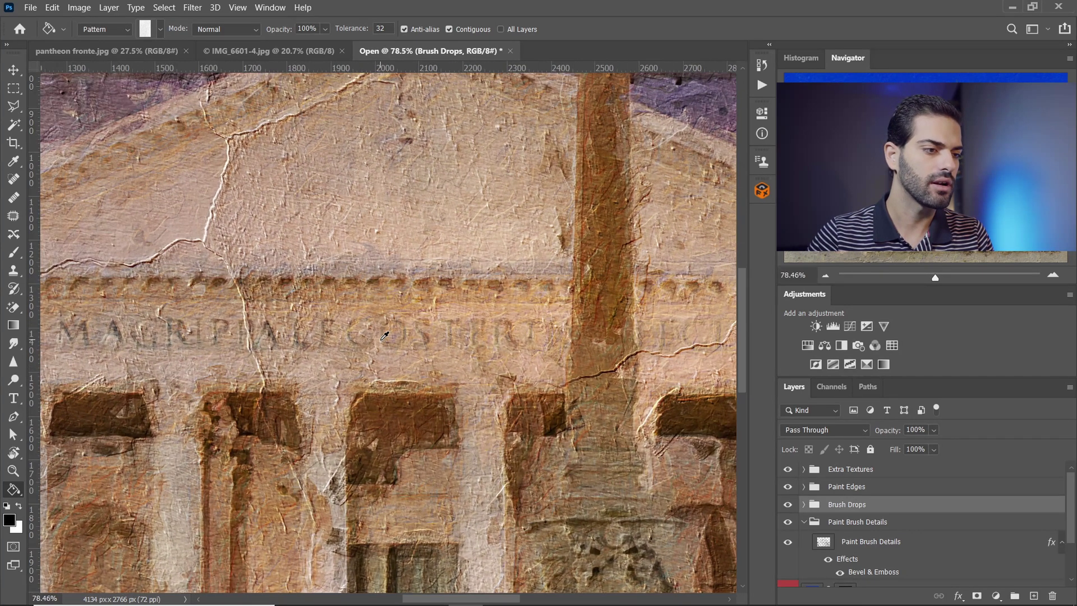
pyautogui.scroll(1, 385, 335)
pyautogui.scroll(1, 384, 335)
pyautogui.scroll(1, 385, 335)
# - Zoom and pan around the painted canvas to inspect its texture detail
pyautogui.scroll(-3, 384, 335)
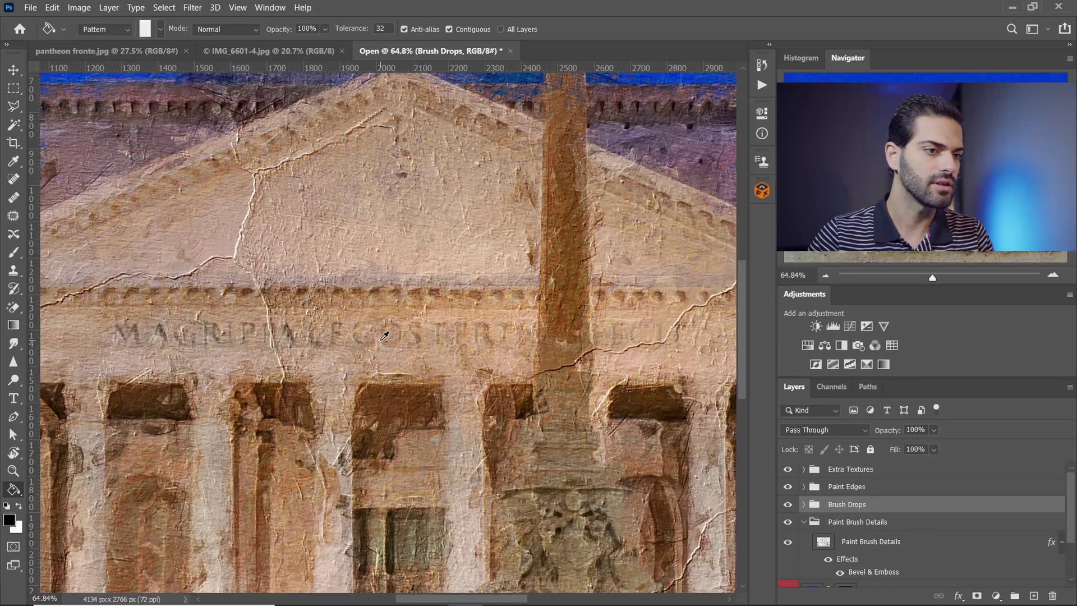
pyautogui.scroll(-2, 385, 335)
pyautogui.scroll(-1, 385, 336)
pyautogui.scroll(-1, 384, 335)
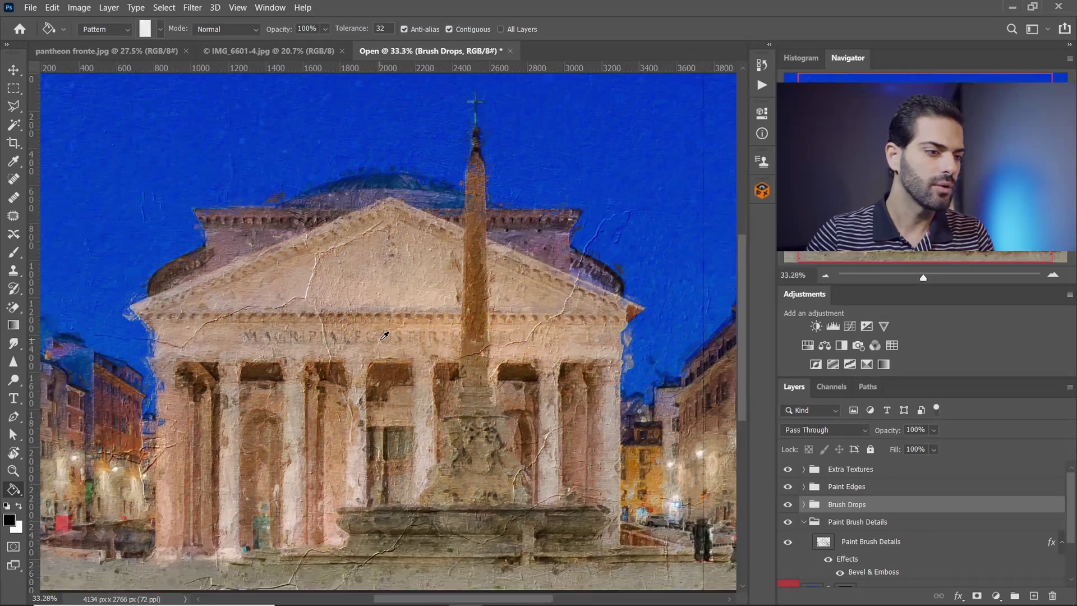
pyautogui.scroll(1, 385, 335)
pyautogui.scroll(1, 385, 336)
pyautogui.scroll(1, 381, 338)
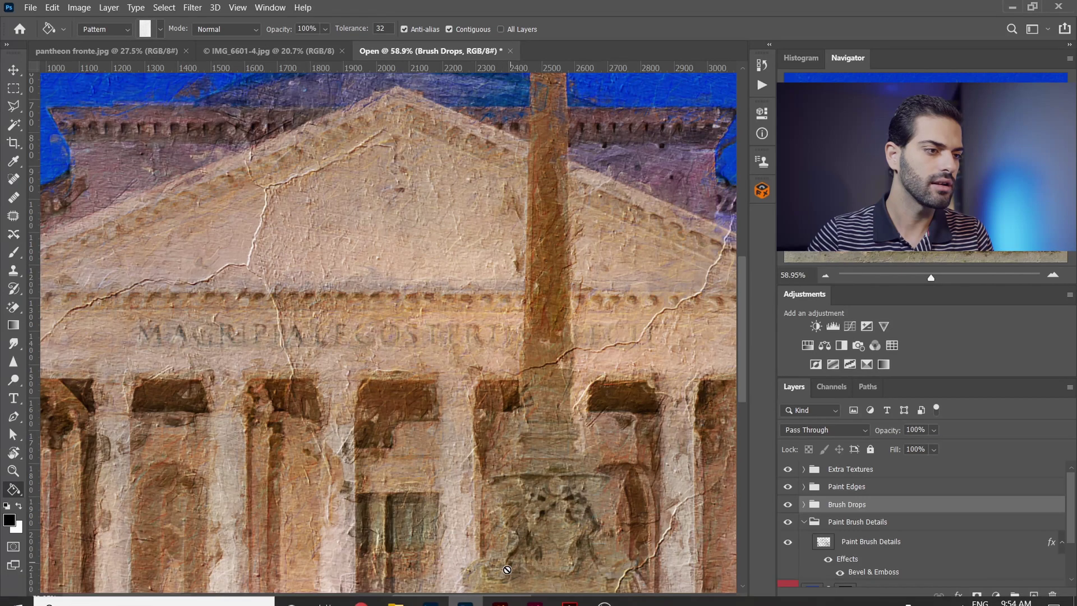
pyautogui.moveTo(499, 596)
pyautogui.mouseDown()
pyautogui.moveTo(428, 596)
pyautogui.moveTo(459, 597)
pyautogui.mouseUp()
pyautogui.scroll(-2, 459, 520)
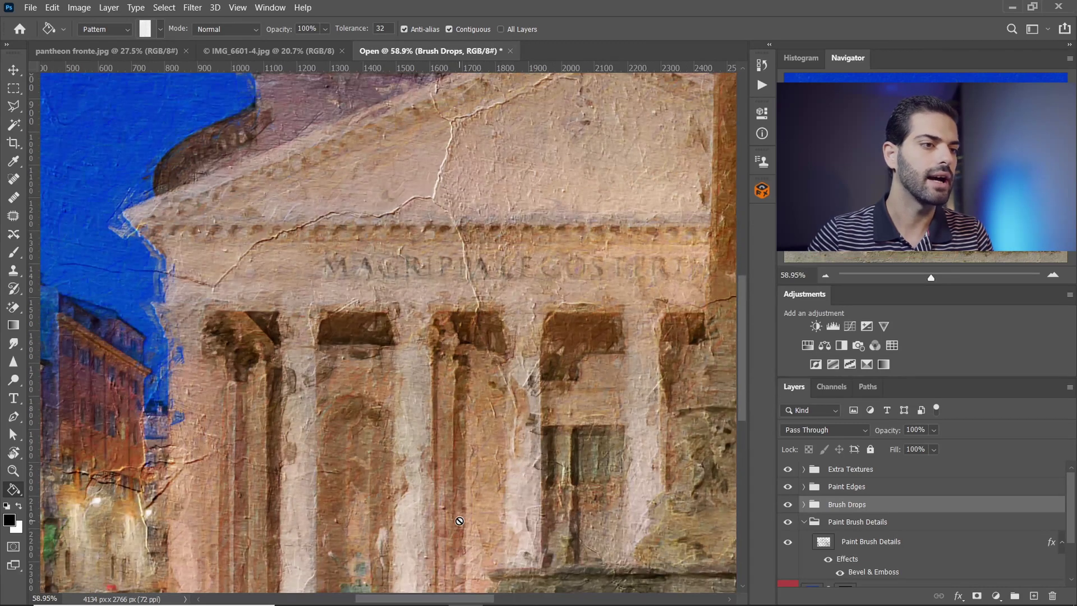
pyautogui.scroll(3, 459, 520)
pyautogui.scroll(2, 459, 521)
pyautogui.scroll(2, 460, 520)
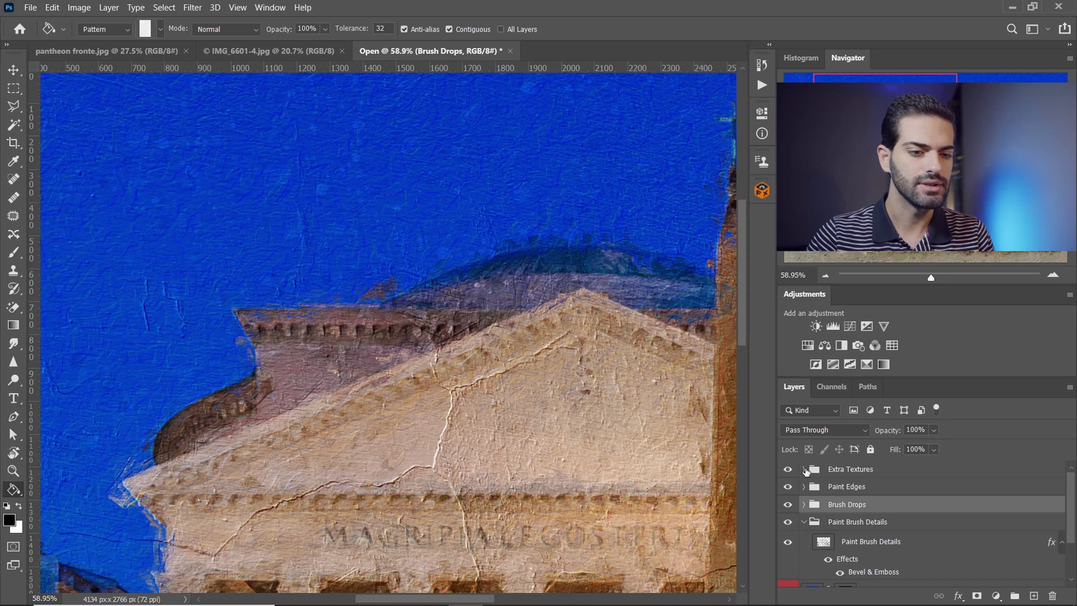
# - In Extra Textures, hide Broken Wall Texture 2 and show Broken Wall Texture
pyautogui.click(805, 470)
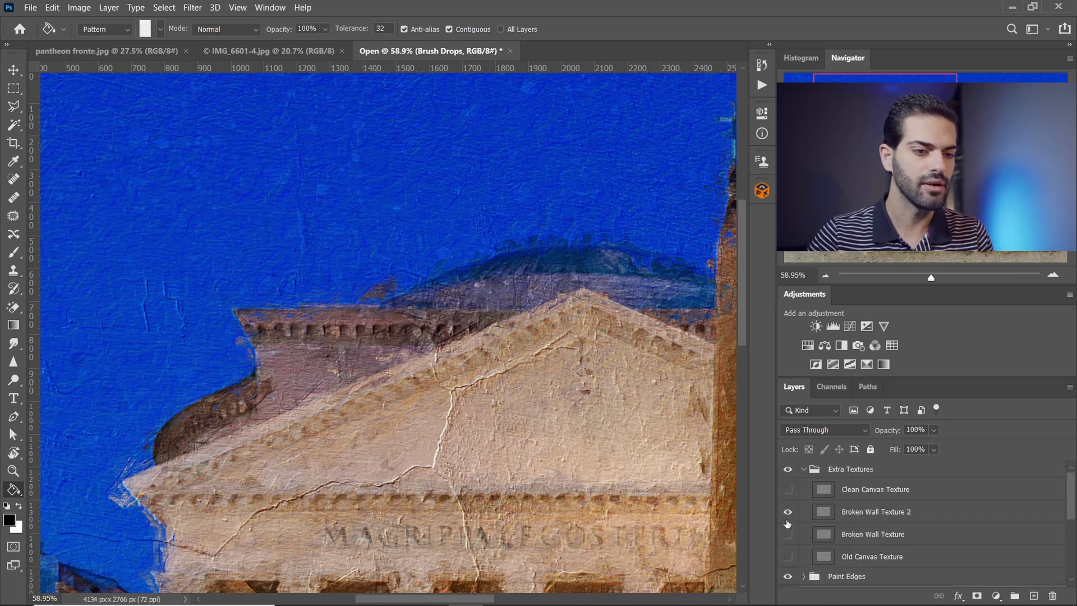
pyautogui.click(787, 519)
pyautogui.click(788, 490)
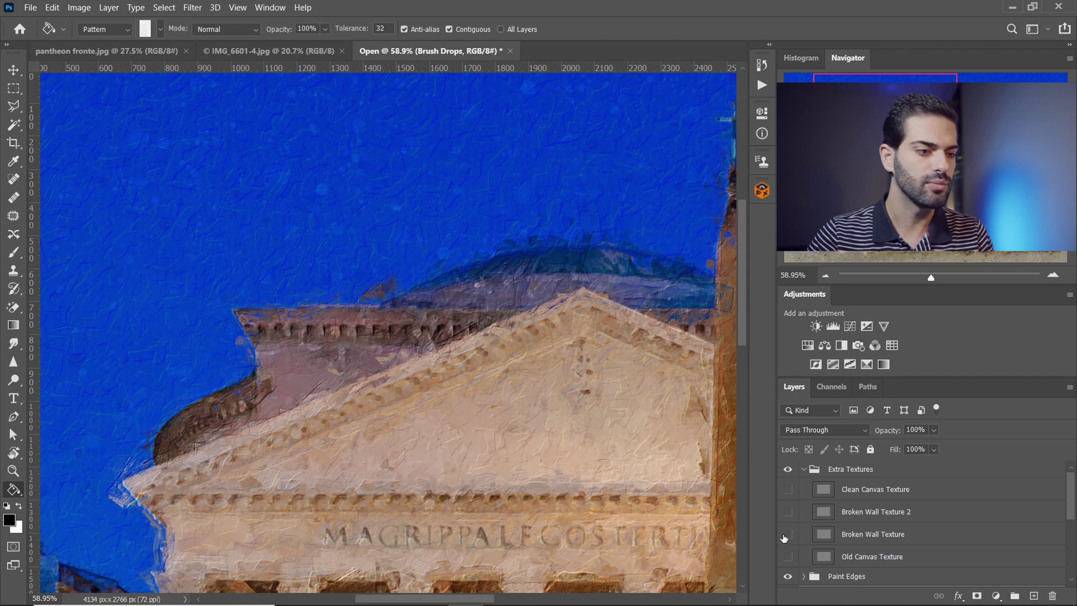
pyautogui.click(787, 534)
# - Turn on the Old Canvas Texture layer
pyautogui.scroll(-3, 240, 397)
pyautogui.scroll(-4, 240, 397)
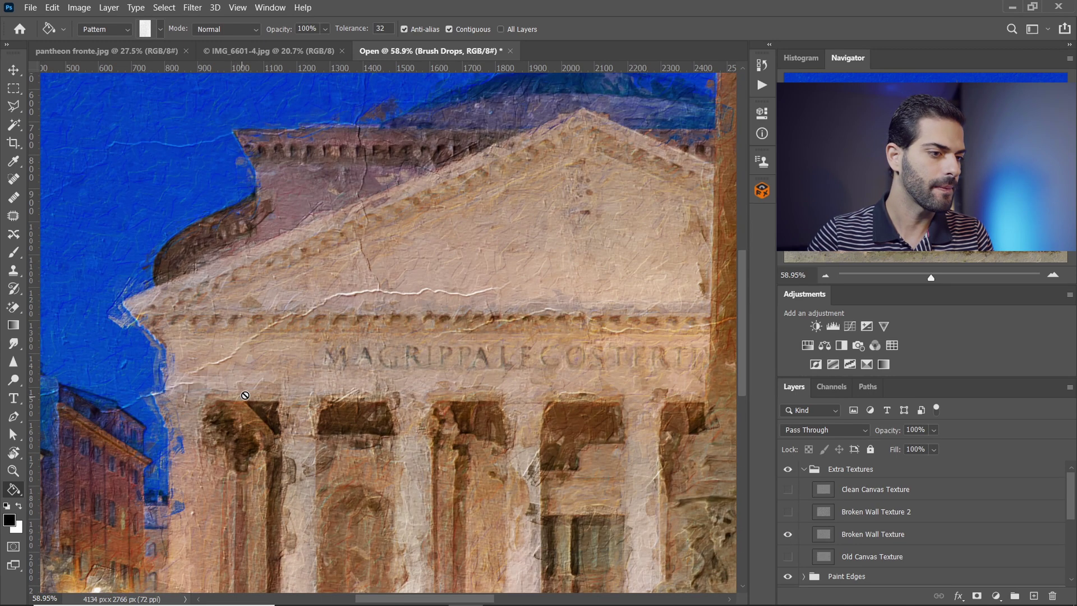
pyautogui.scroll(-4, 292, 409)
pyautogui.scroll(-3, 348, 423)
pyautogui.scroll(-2, 408, 435)
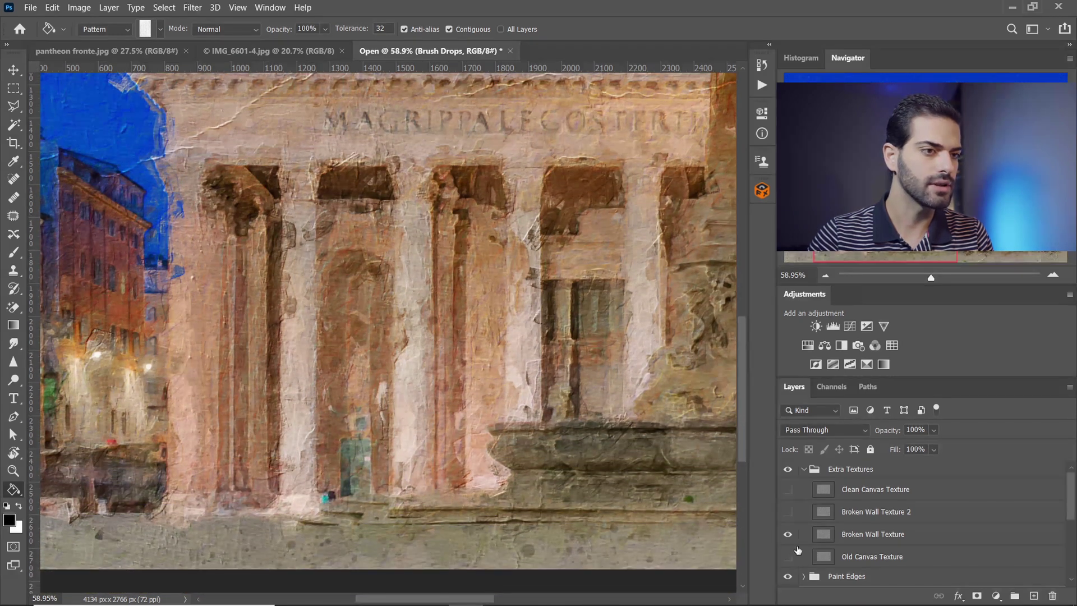
pyautogui.click(787, 557)
pyautogui.scroll(6, 704, 385)
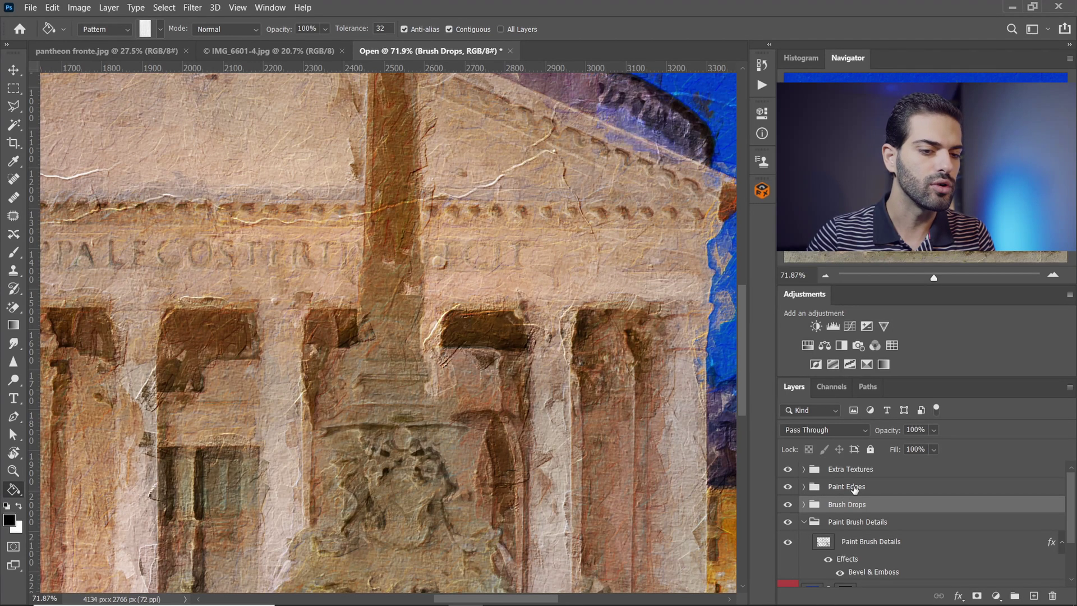
pyautogui.scroll(-1, 803, 496)
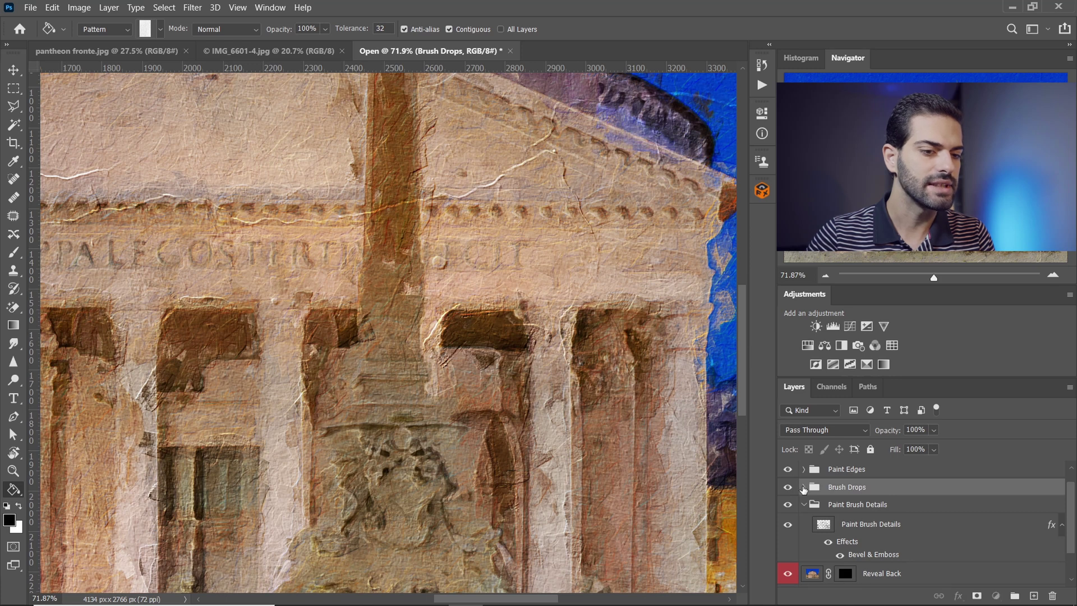
# - Collapse the Brush Drops and Paint Brush Details groups, then target the Reveal Back layer mask
pyautogui.click(803, 487)
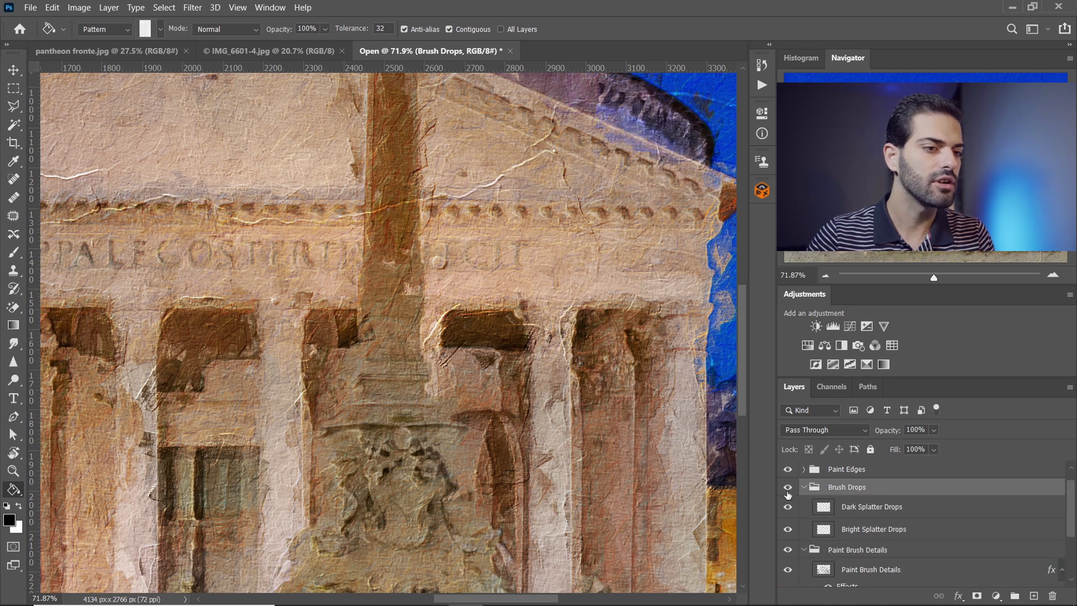
pyautogui.scroll(-3, 591, 399)
pyautogui.scroll(-3, 591, 399)
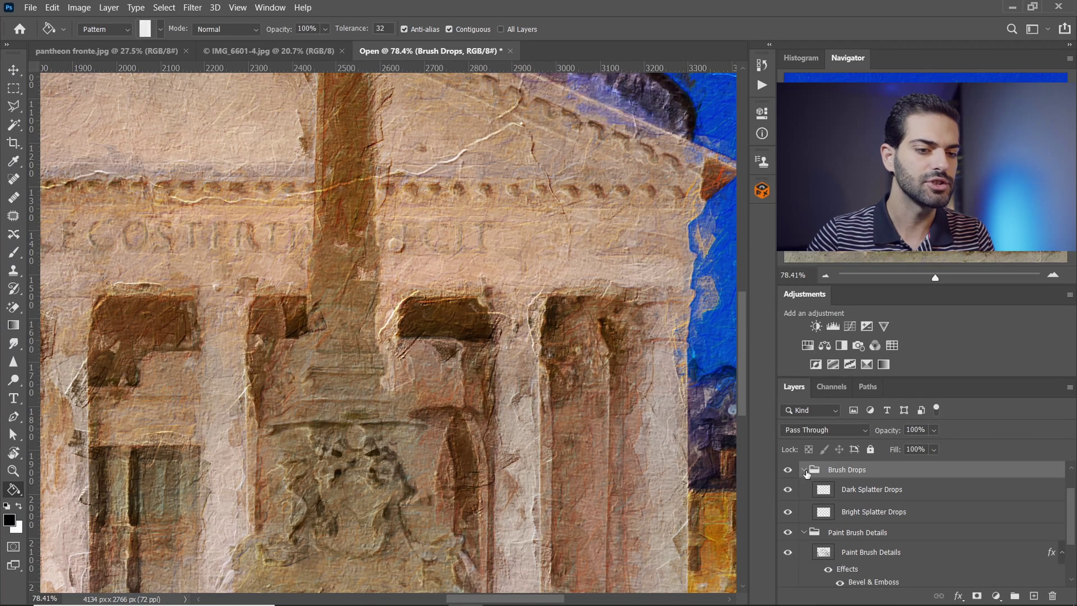
pyautogui.click(803, 470)
pyautogui.scroll(-1, 806, 495)
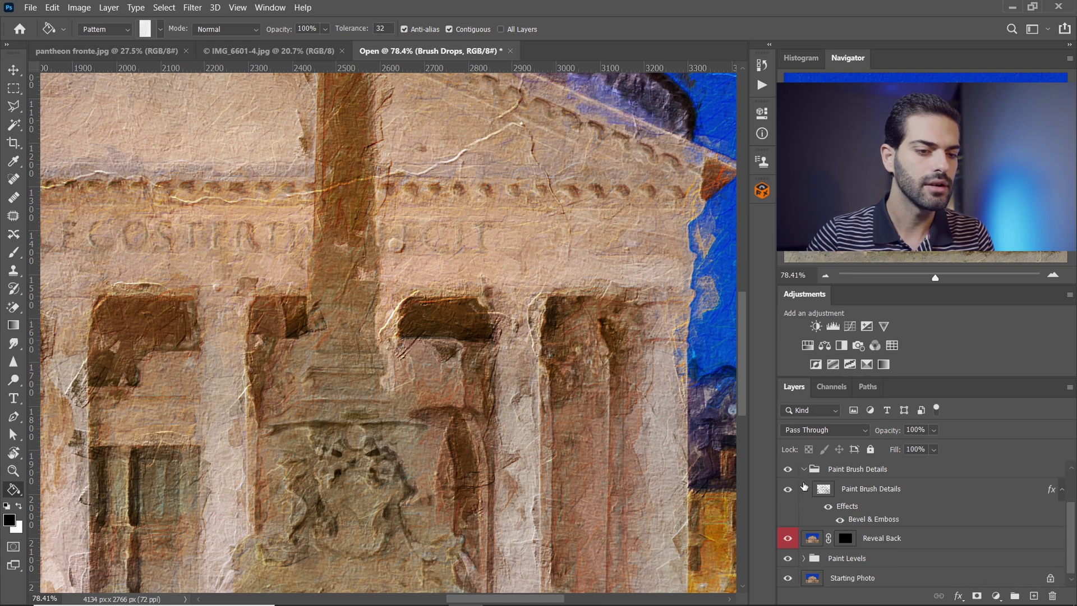
pyautogui.click(803, 470)
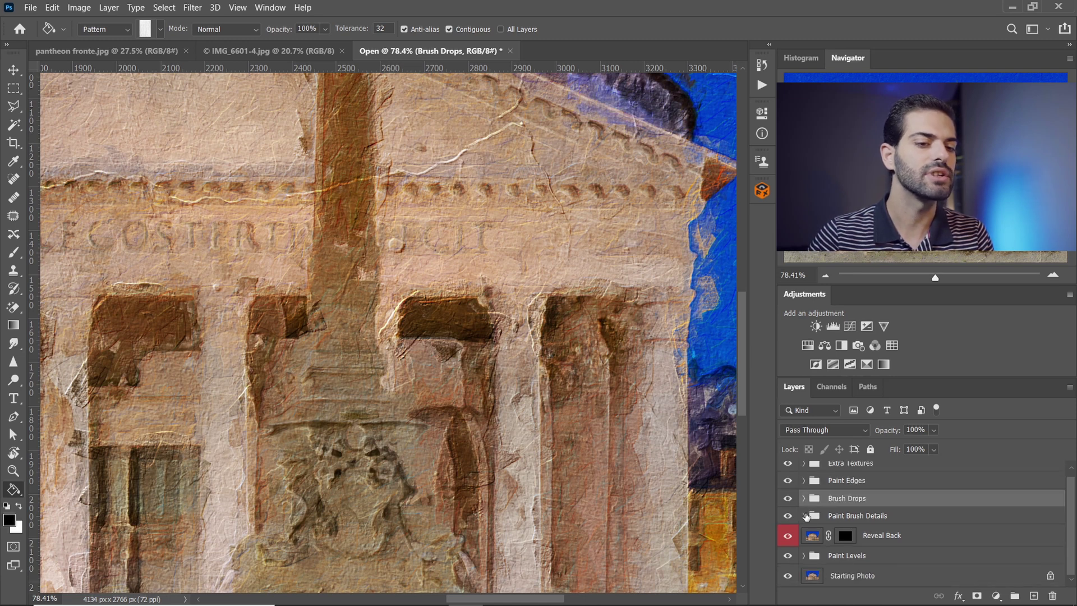
pyautogui.click(845, 536)
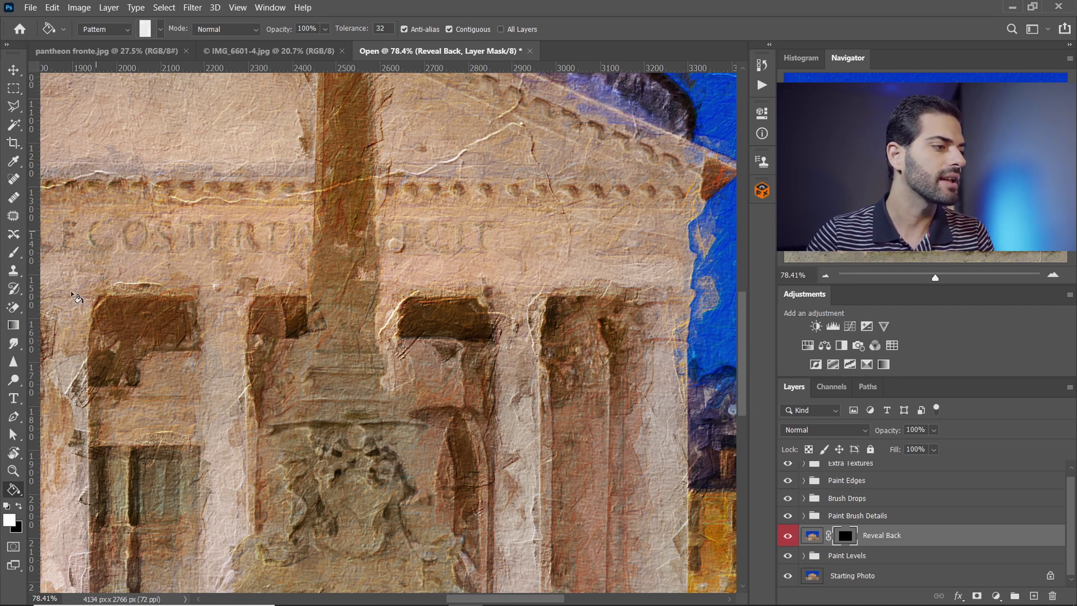
# - Make black the foreground colour, zoom onto the Pantheon's left edge, and pick the Brush tool
pyautogui.scroll(-2, 337, 253)
pyautogui.press('x')
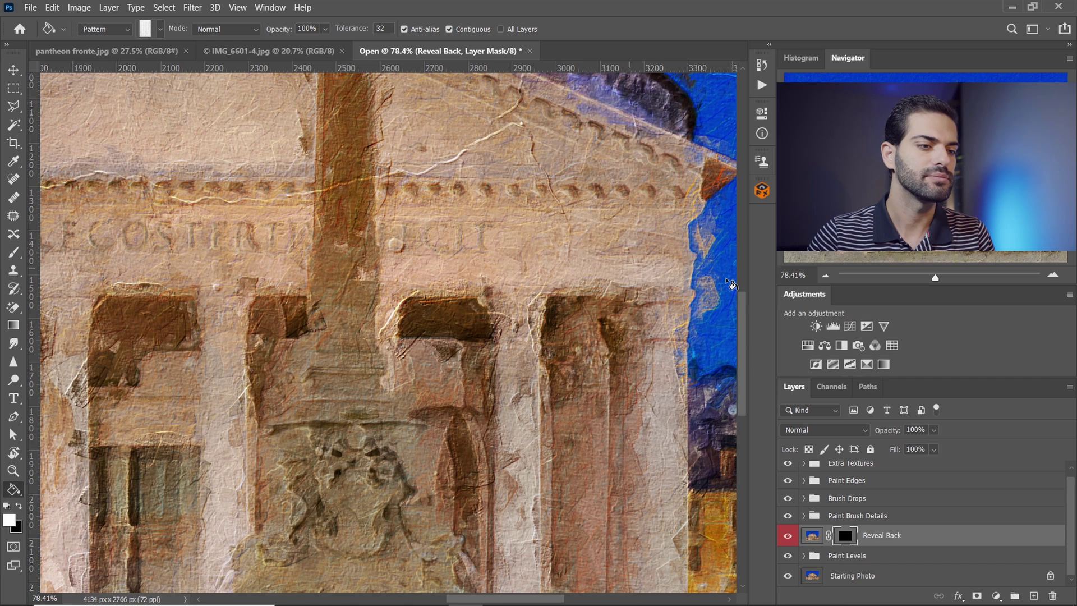
pyautogui.scroll(-2, 564, 266)
pyautogui.scroll(1, 563, 265)
pyautogui.scroll(1, 564, 265)
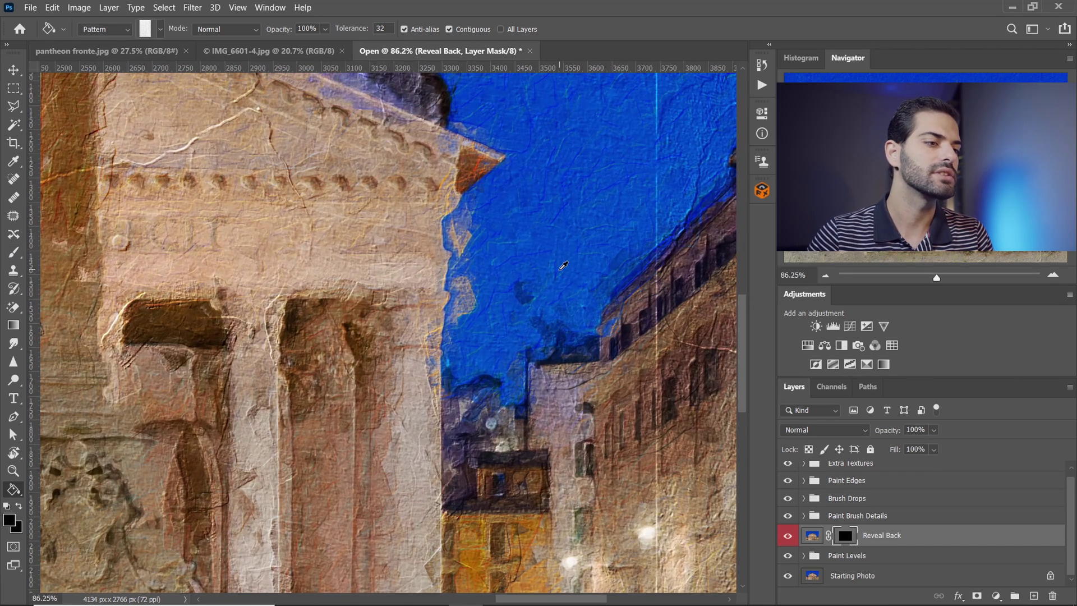
pyautogui.scroll(1, 564, 265)
pyautogui.scroll(1, 564, 265)
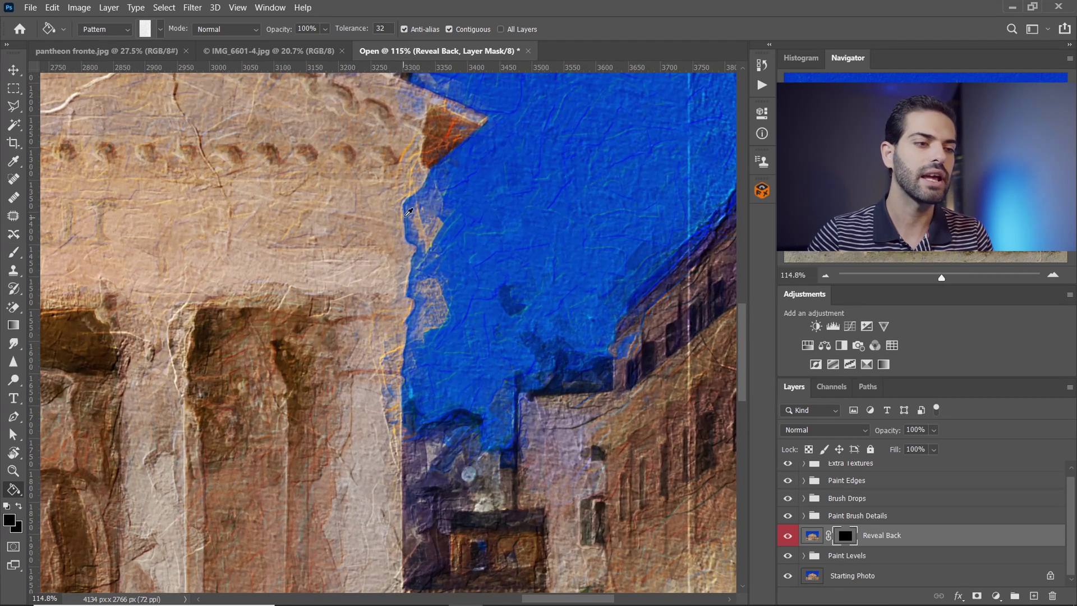
pyautogui.scroll(-1, 544, 323)
pyautogui.scroll(-1, 544, 323)
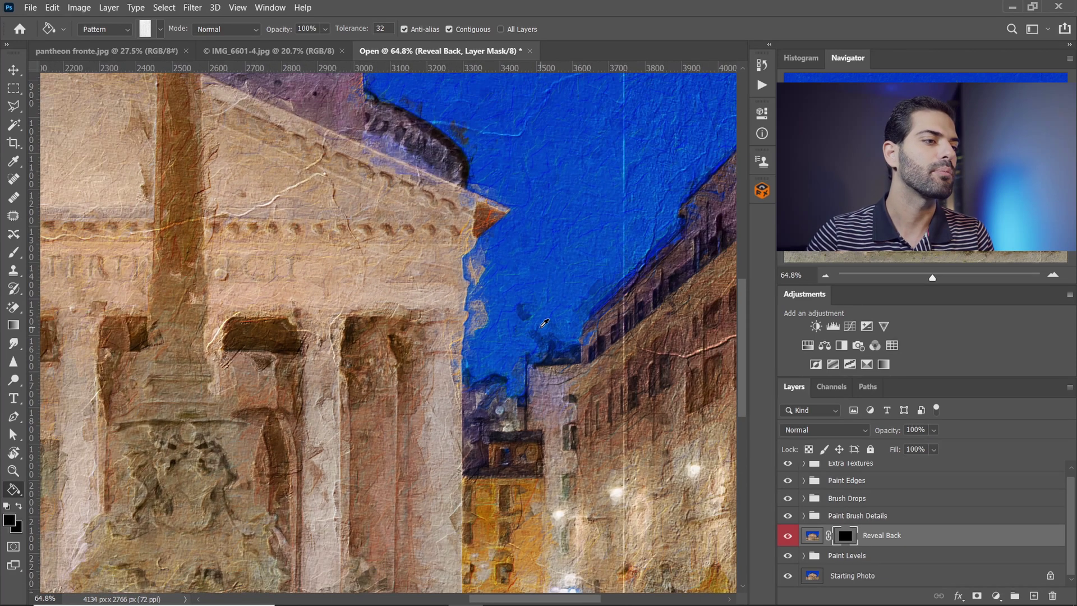
pyautogui.scroll(-1, 544, 323)
pyautogui.scroll(-1, 544, 323)
pyautogui.scroll(-2, 544, 323)
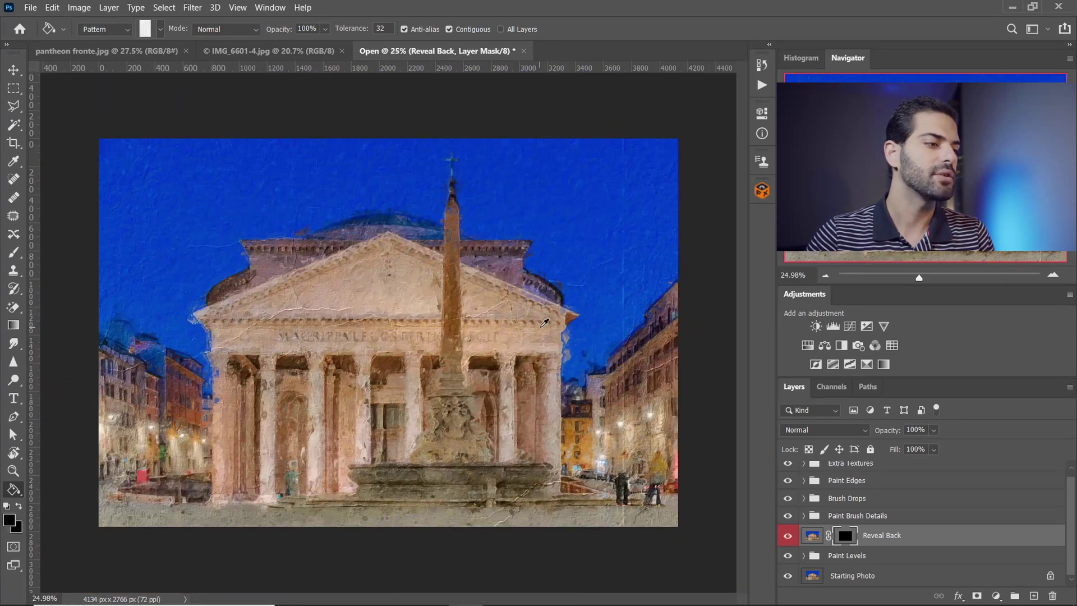
pyautogui.scroll(1, 544, 323)
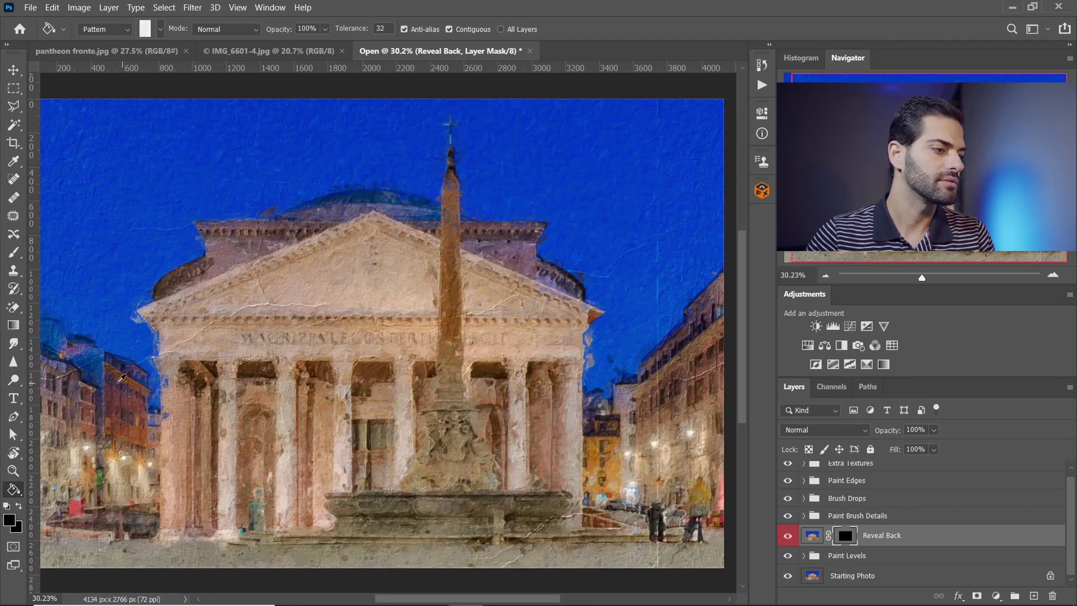
pyautogui.scroll(2, 129, 379)
pyautogui.scroll(2, 137, 380)
pyautogui.scroll(1, 140, 380)
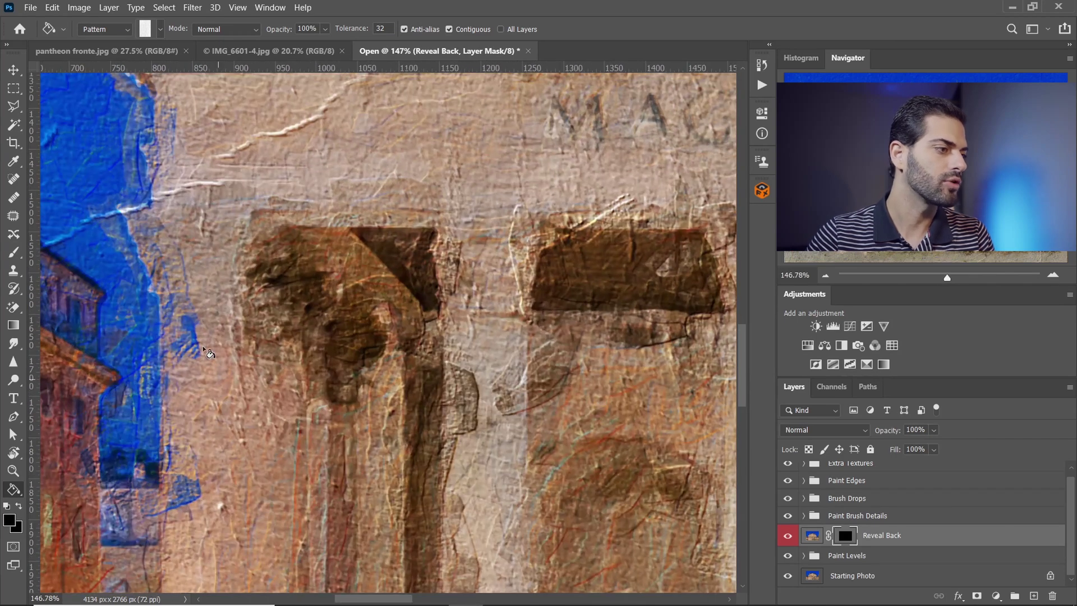
pyautogui.click(14, 251)
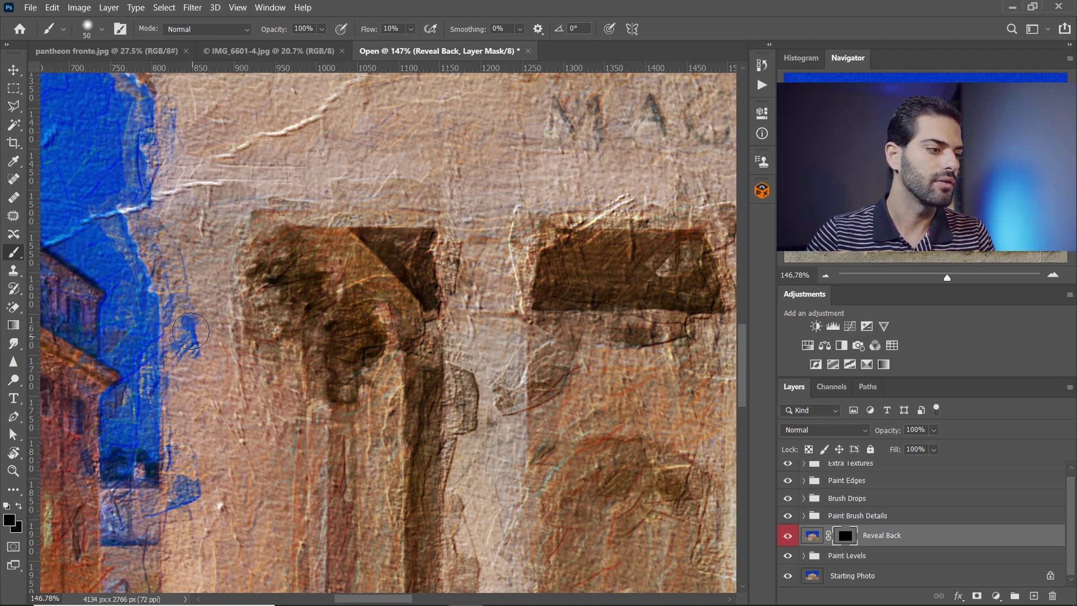
# - Set the foreground colour to white in the Color Picker
pyautogui.click(9, 522)
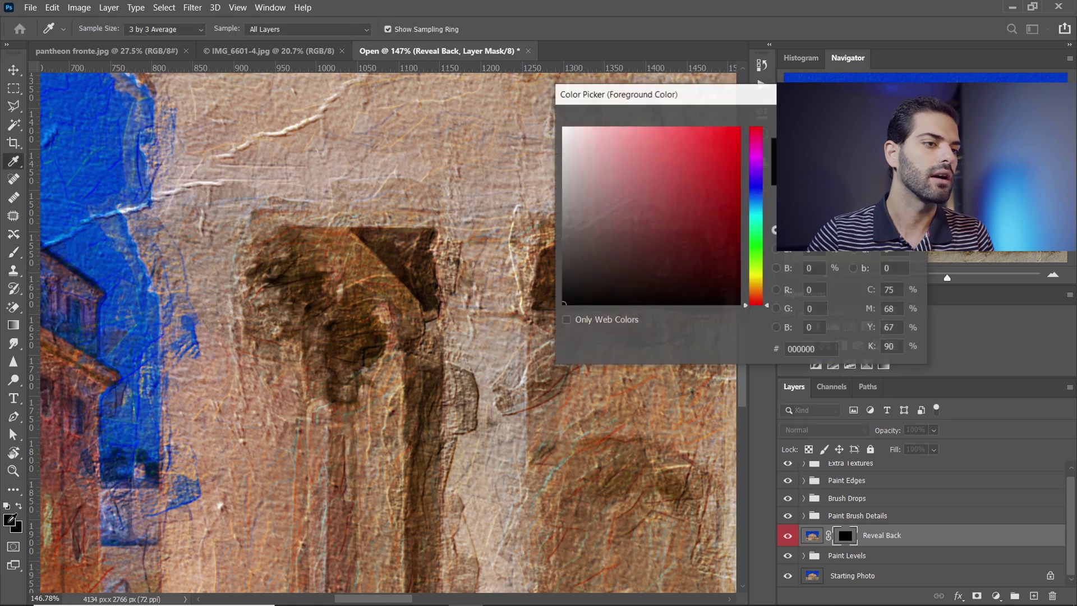
pyautogui.click(563, 130)
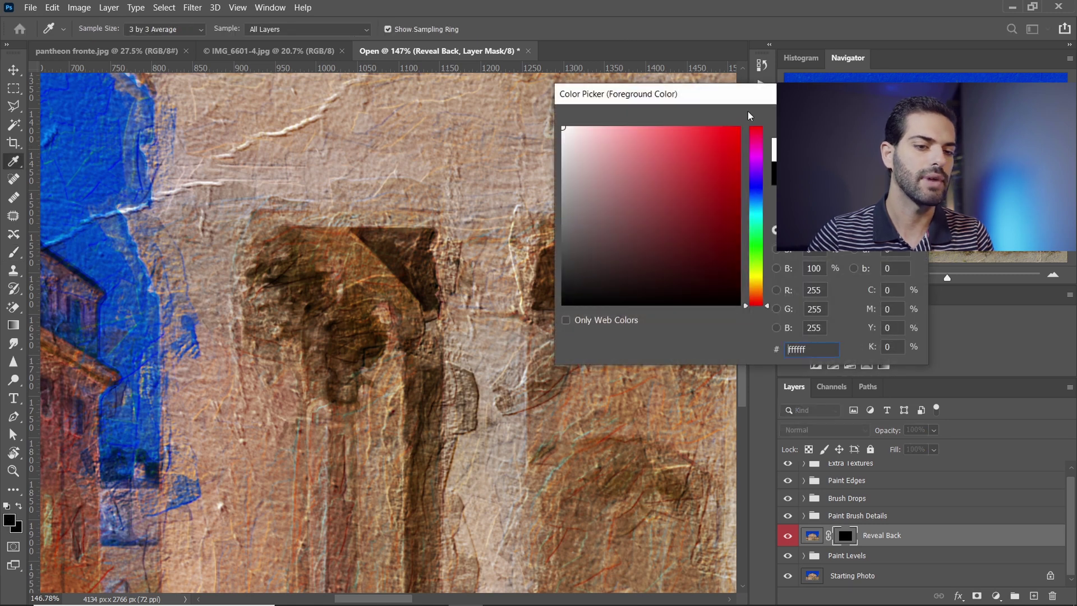
pyautogui.click(910, 102)
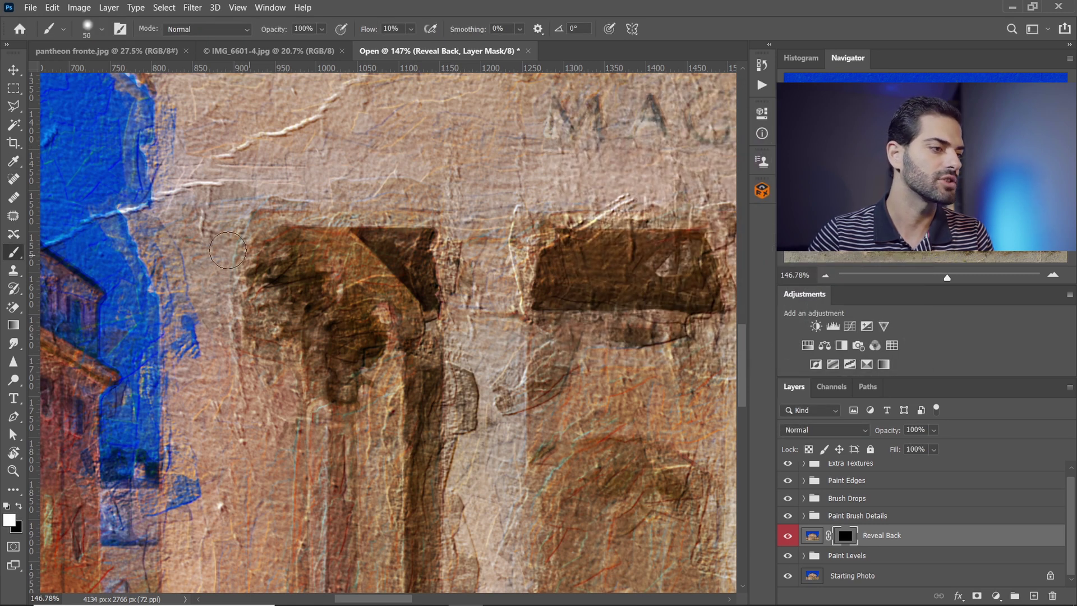
# - Paint along the Pantheon's left edge on the Reveal Back mask, then fit the image on screen
pyautogui.moveTo(200, 286)
pyautogui.mouseDown()
pyautogui.moveTo(182, 291)
pyautogui.moveTo(185, 456)
pyautogui.moveTo(180, 248)
pyautogui.moveTo(167, 217)
pyautogui.moveTo(174, 260)
pyautogui.moveTo(133, 131)
pyautogui.mouseUp()
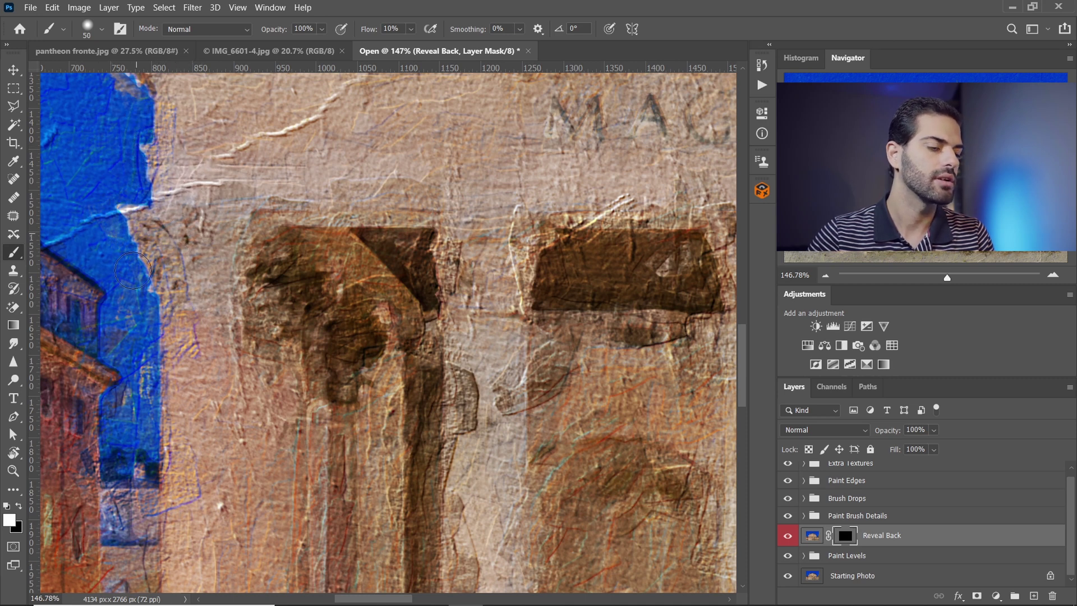
pyautogui.scroll(-3, 303, 232)
pyautogui.scroll(-2, 303, 231)
pyautogui.scroll(3, 281, 291)
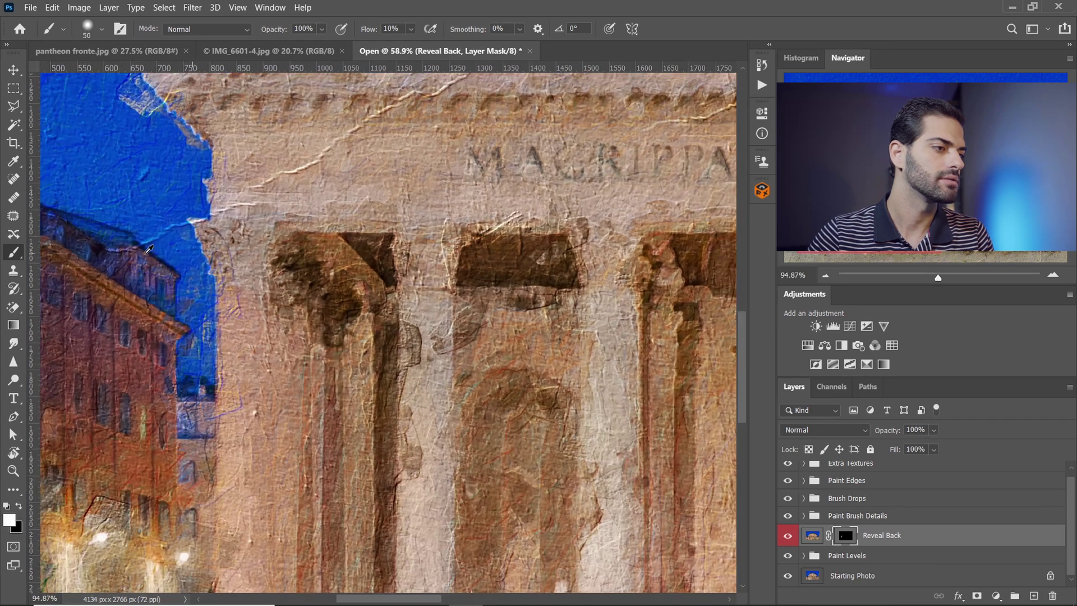
pyautogui.scroll(2, 258, 350)
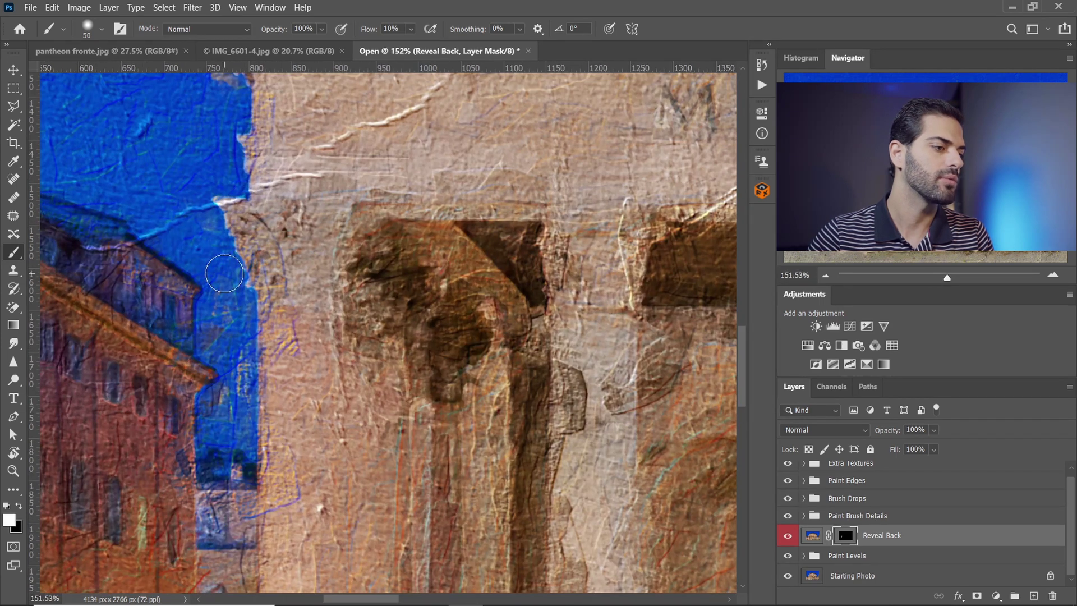
pyautogui.scroll(3, 213, 336)
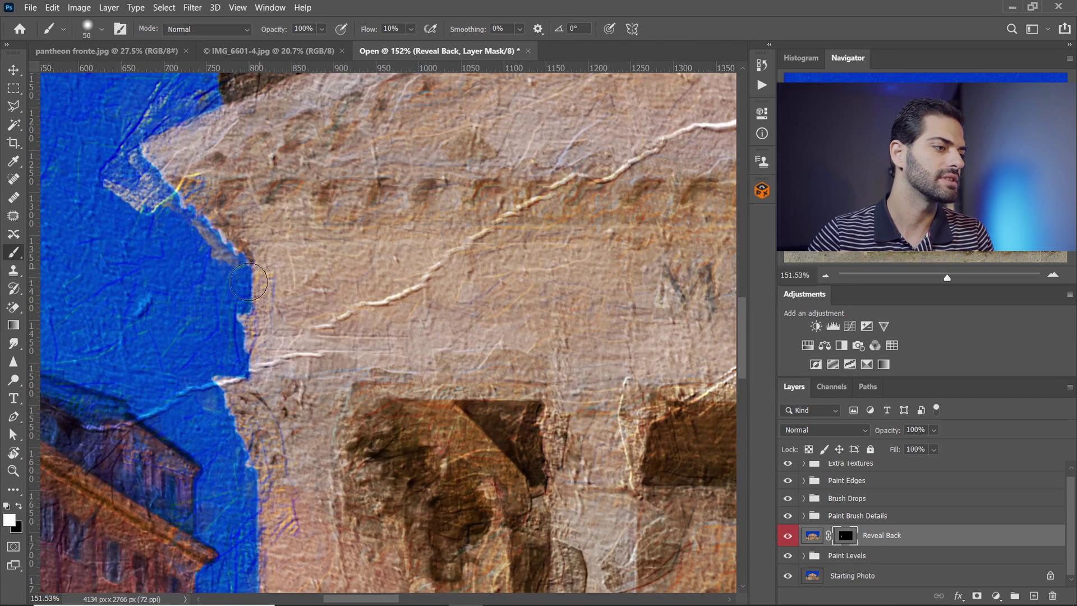
pyautogui.scroll(2, 168, 303)
pyautogui.hotkey('ctrl', '0')
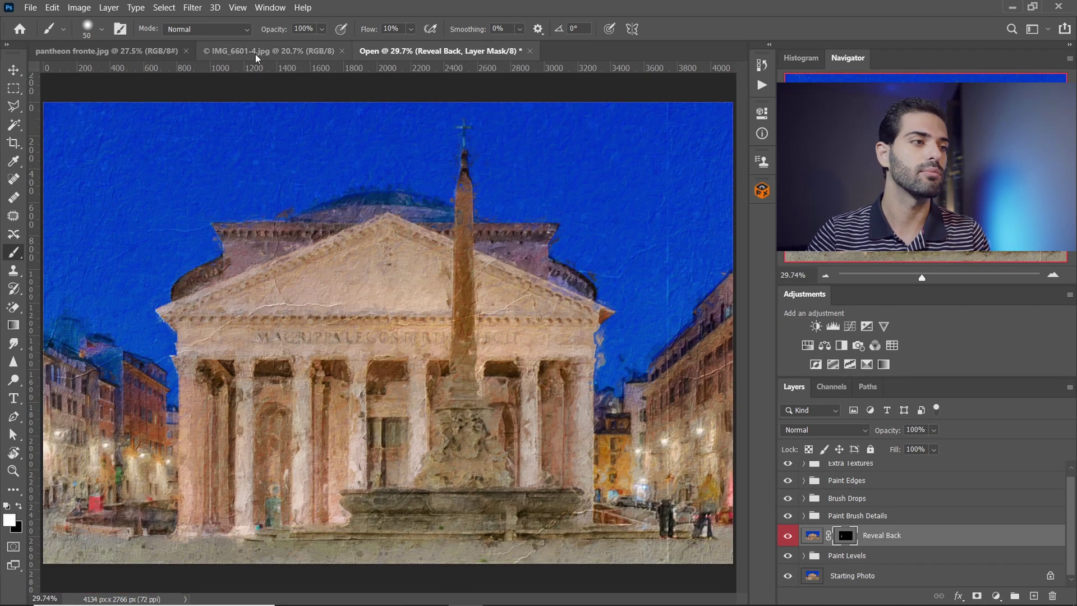
pyautogui.scroll(-1, 373, 183)
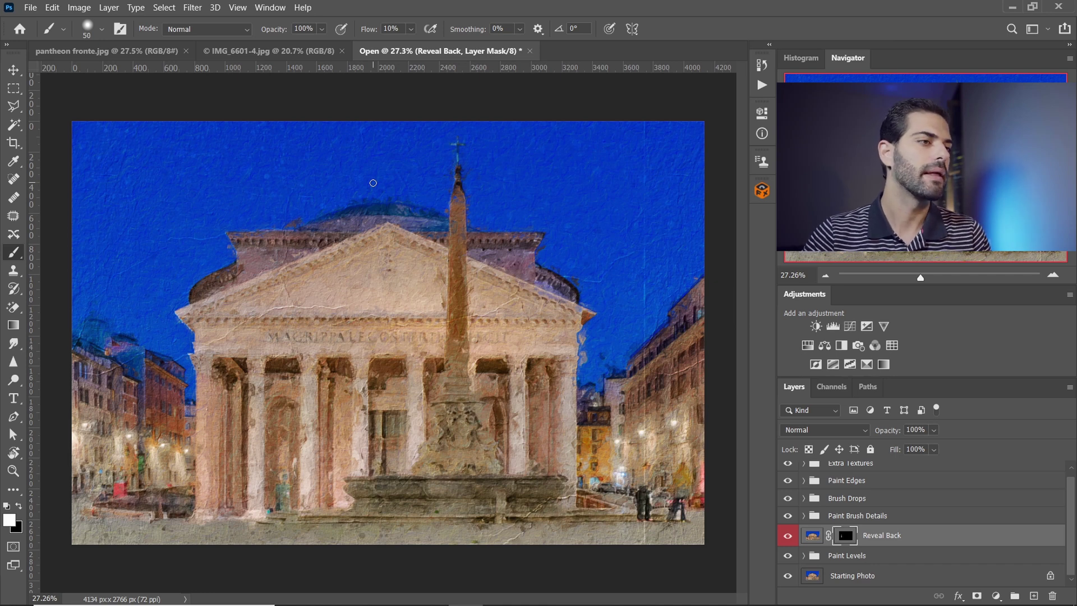
# - Apply the Real-Paint-FX effect from the FX Box panel to IMG_6601-4.jpg
pyautogui.click(301, 56)
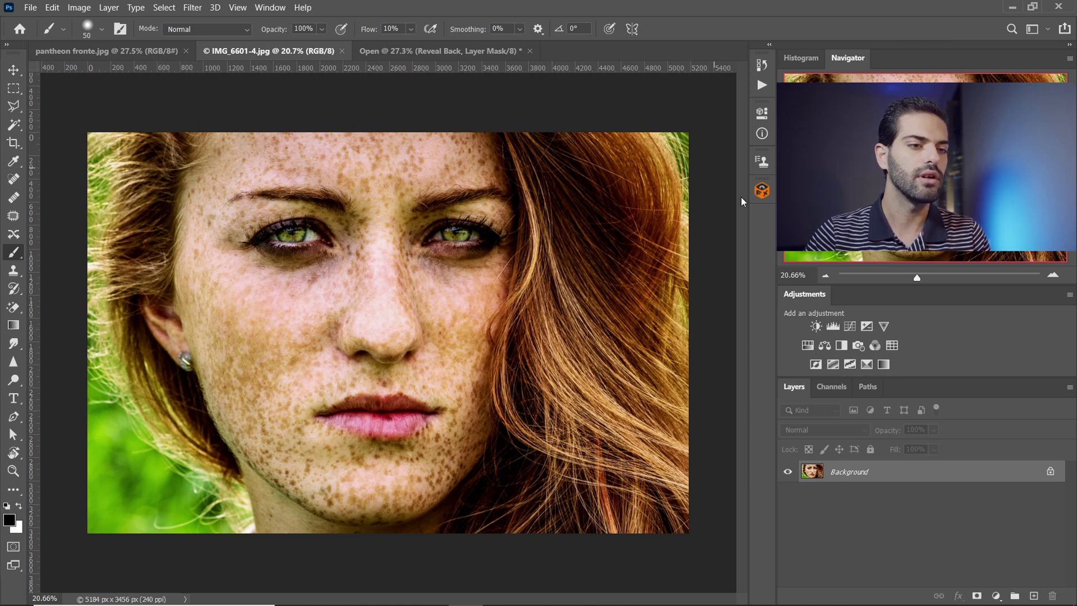
pyautogui.click(762, 191)
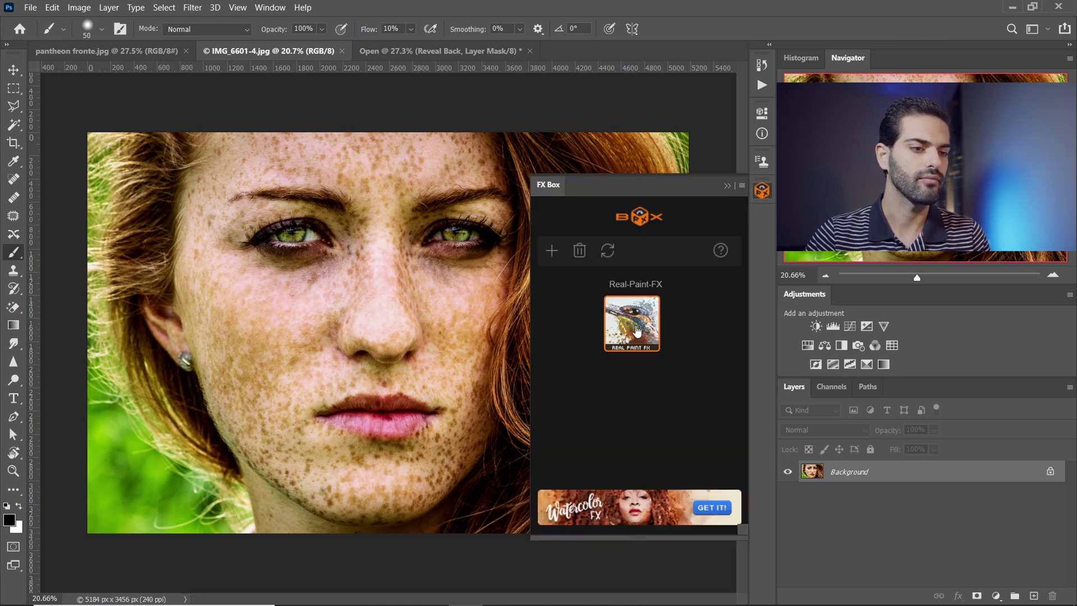
pyautogui.click(636, 331)
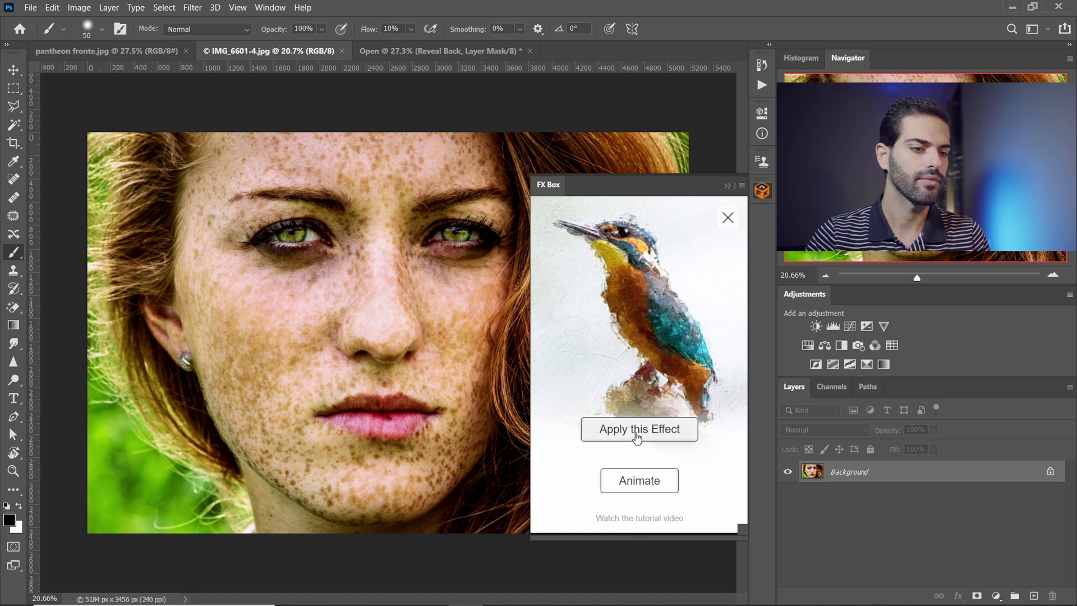
pyautogui.click(636, 432)
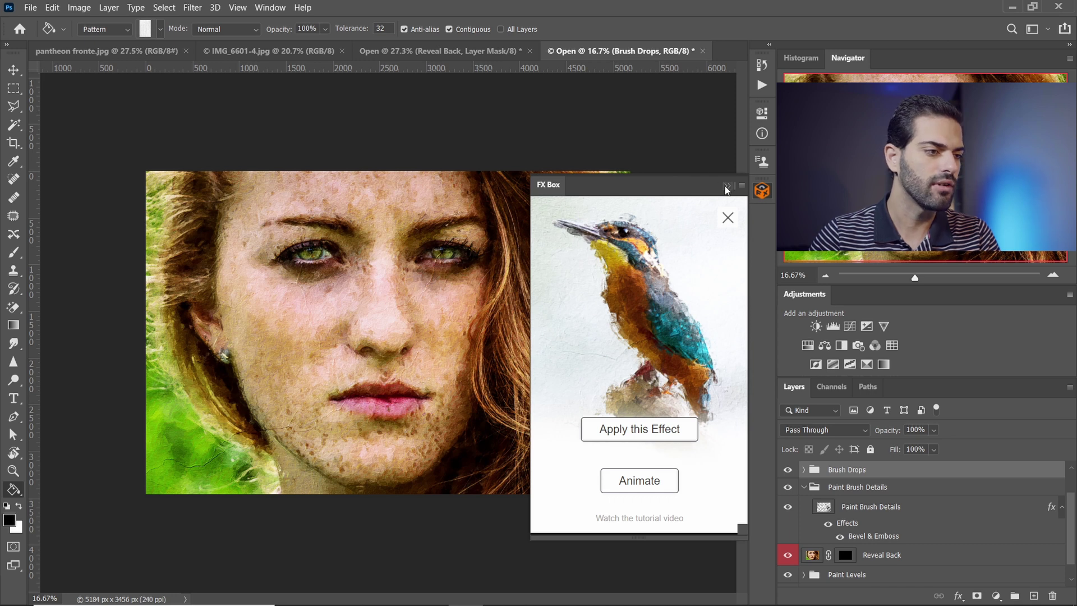
pyautogui.click(726, 186)
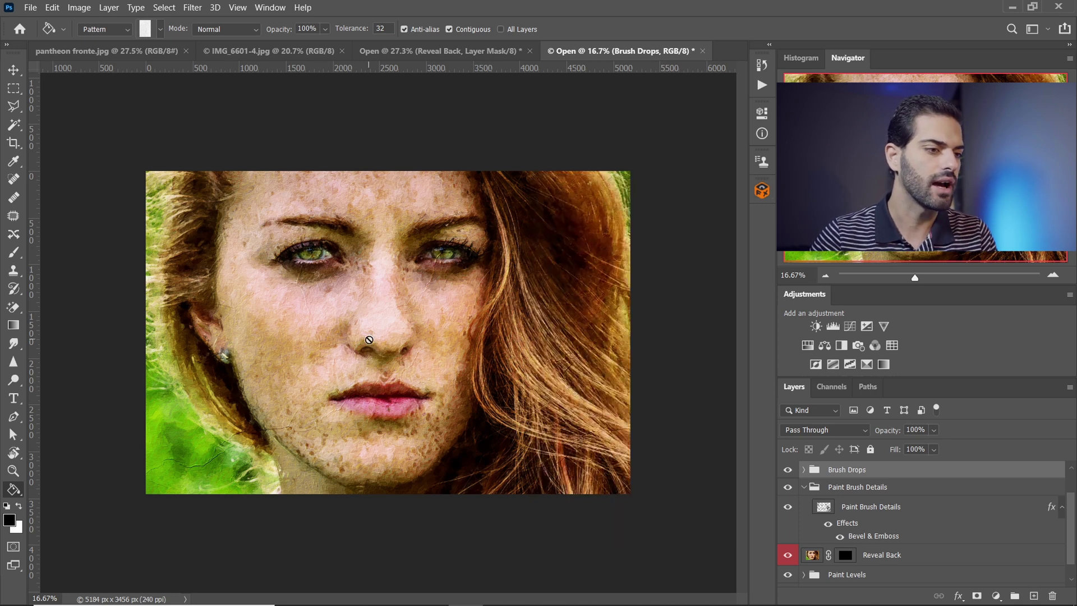
pyautogui.scroll(3, 369, 340)
pyautogui.scroll(3, 372, 336)
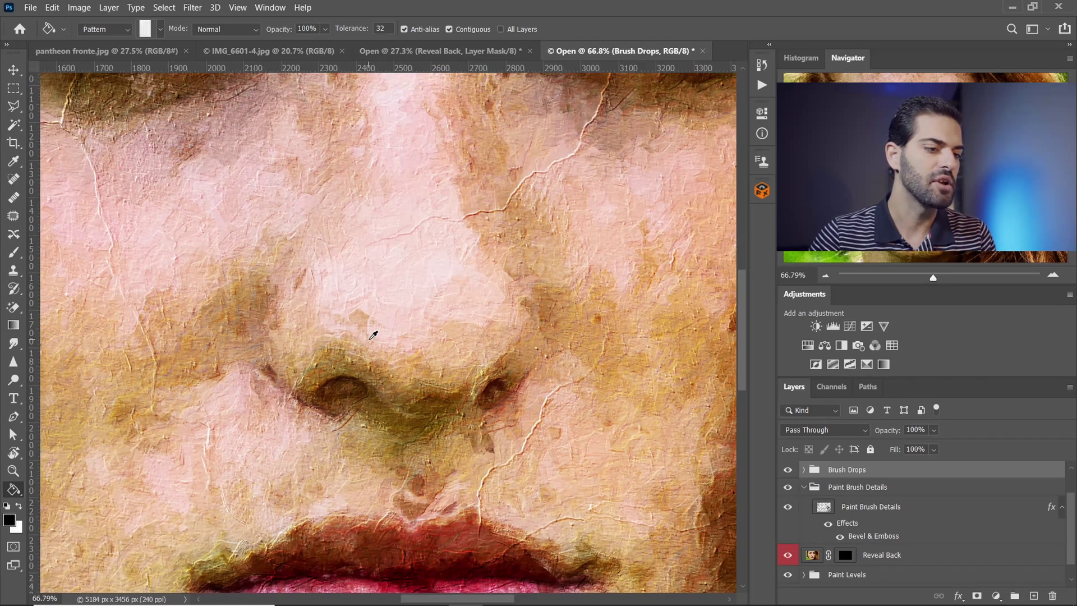
pyautogui.scroll(-2, 373, 336)
pyautogui.scroll(-3, 392, 339)
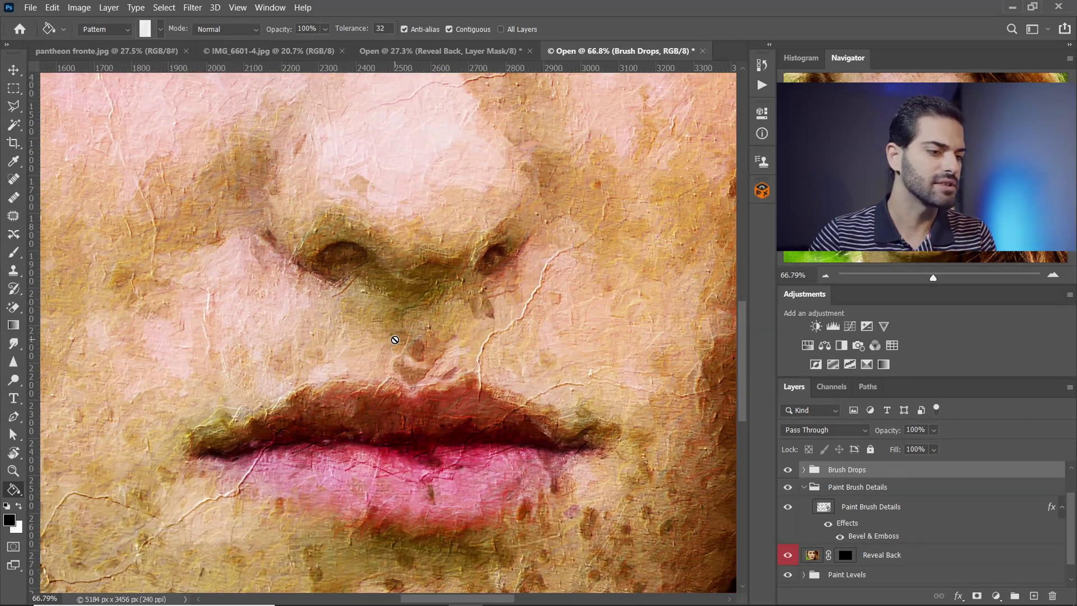
pyautogui.scroll(-2, 394, 339)
pyautogui.scroll(-3, 397, 336)
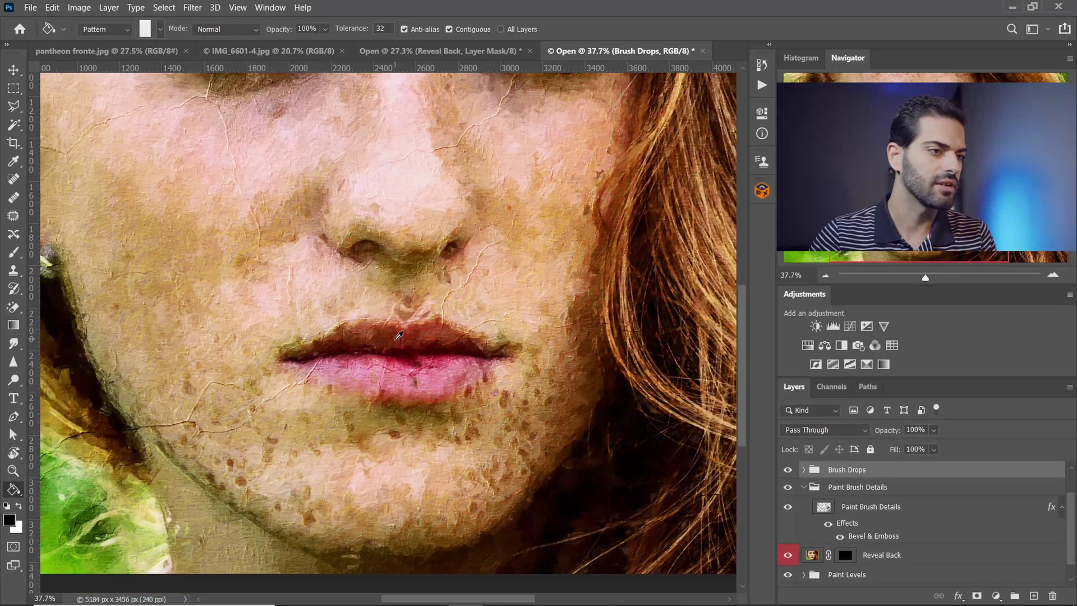
pyautogui.scroll(-2, 399, 335)
pyautogui.scroll(-1, 399, 336)
pyautogui.scroll(-1, 399, 335)
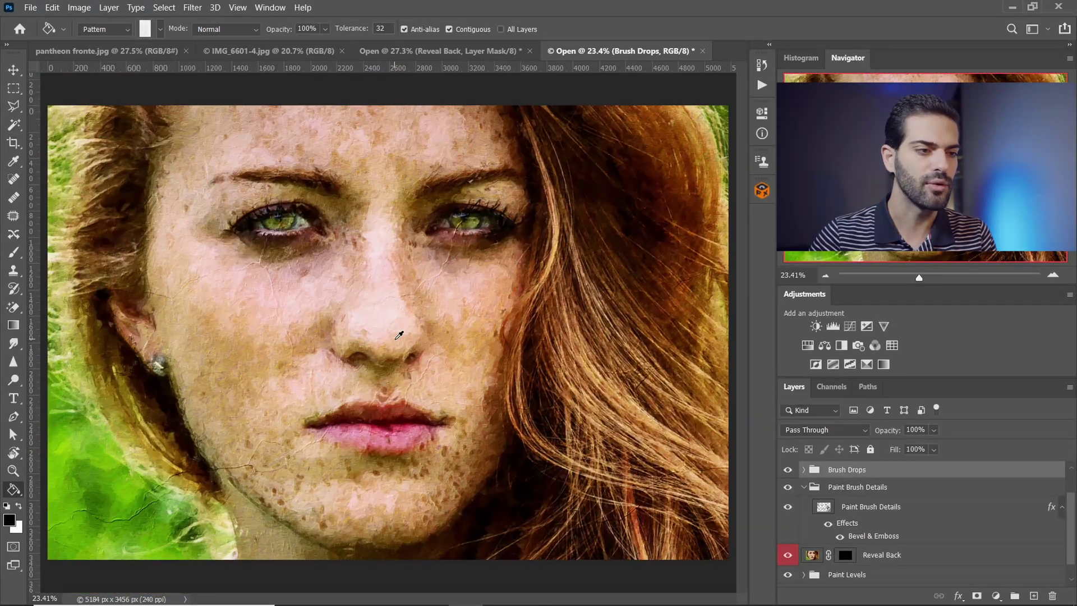
pyautogui.scroll(2, 418, 326)
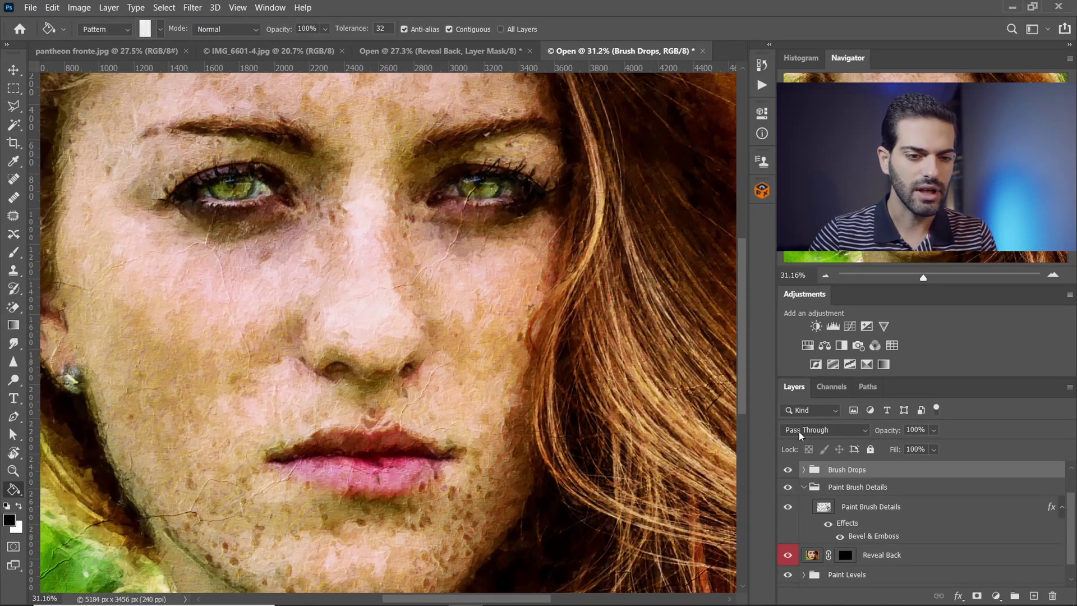
pyautogui.scroll(-1, 801, 503)
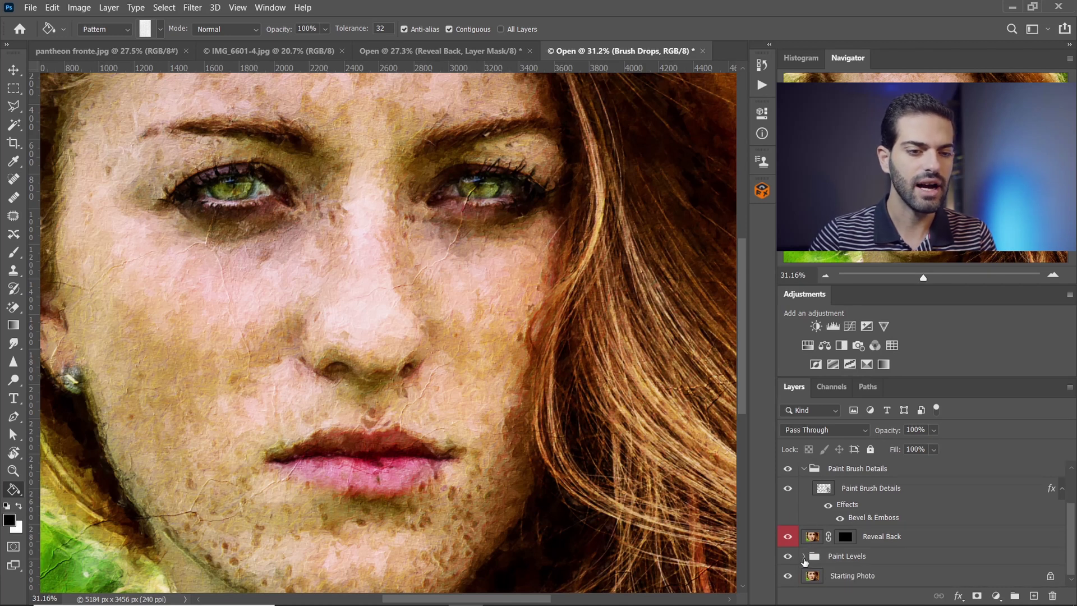
# - Expand the Paint Levels group to show its brush layers
pyautogui.click(803, 557)
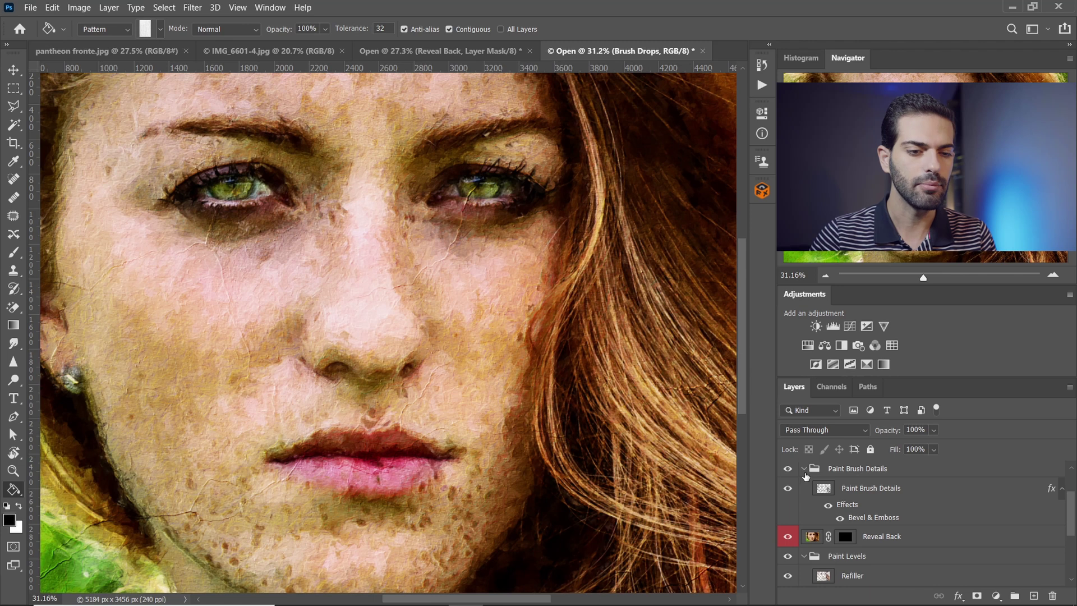
pyautogui.scroll(-1, 809, 488)
pyautogui.scroll(-2, 811, 499)
pyautogui.scroll(-1, 811, 508)
pyautogui.scroll(-2, 810, 509)
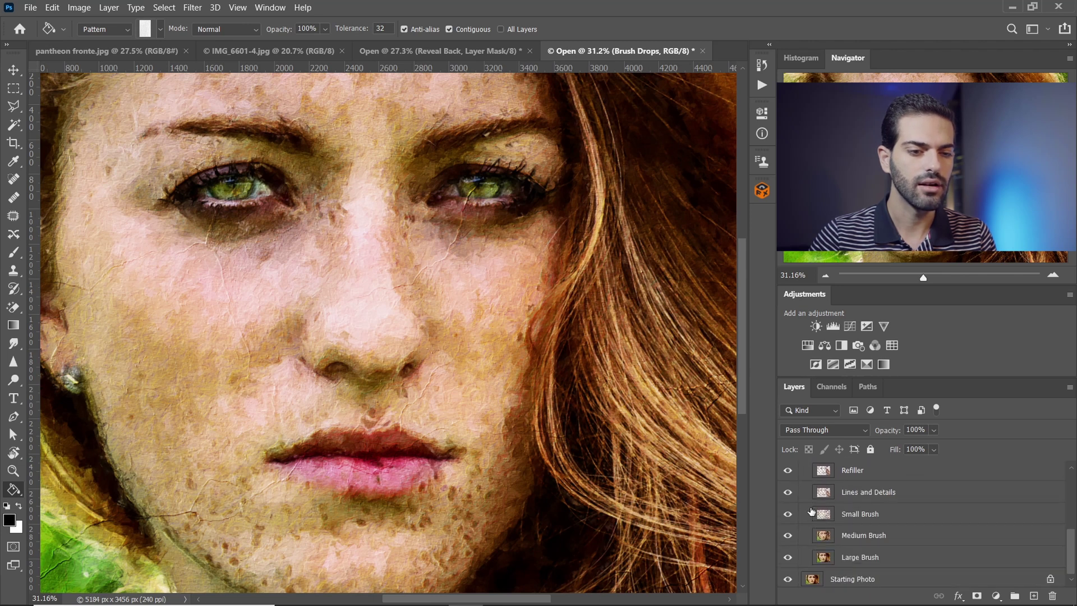
pyautogui.scroll(1, 805, 510)
pyautogui.scroll(1, 799, 511)
# - Hide the Refiller, Lines and Details, Small, Medium and Large Brush layers in turn
pyautogui.click(788, 507)
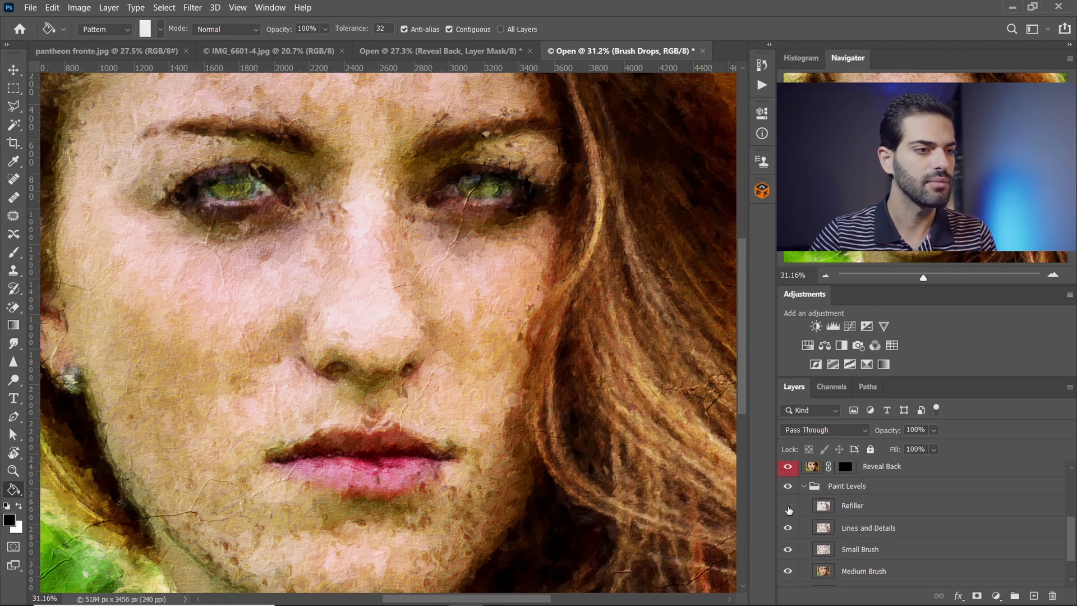
pyautogui.click(787, 528)
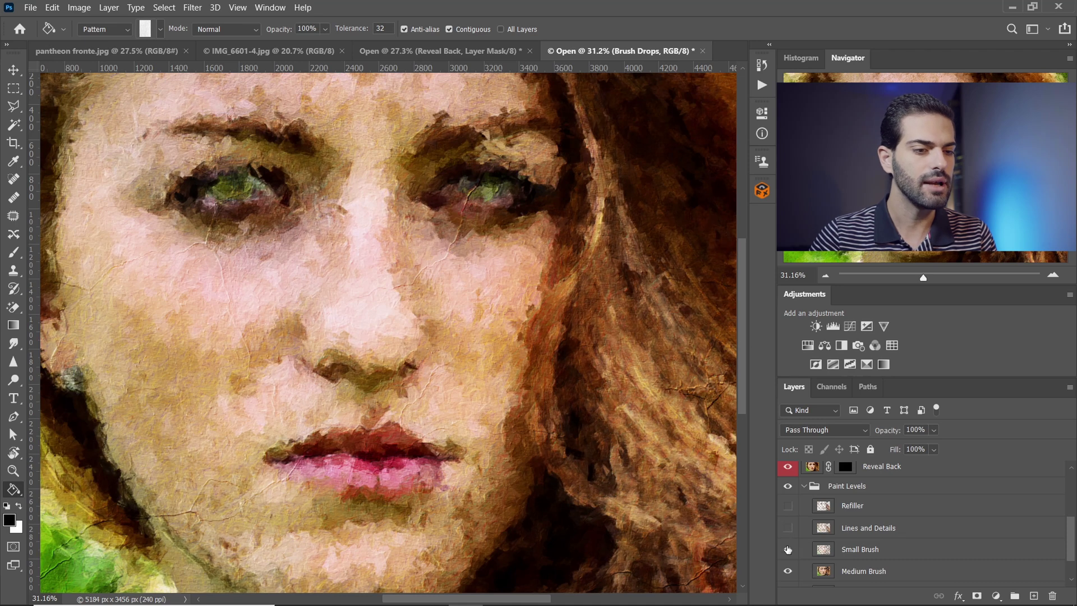
pyautogui.click(788, 551)
pyautogui.scroll(-2, 792, 544)
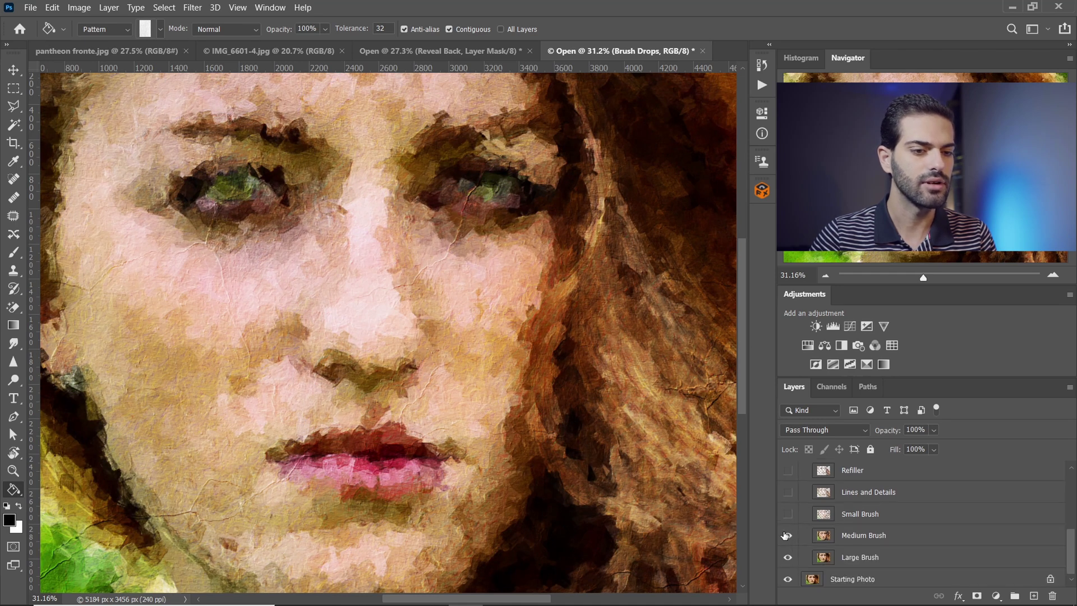
pyautogui.click(787, 535)
pyautogui.click(787, 557)
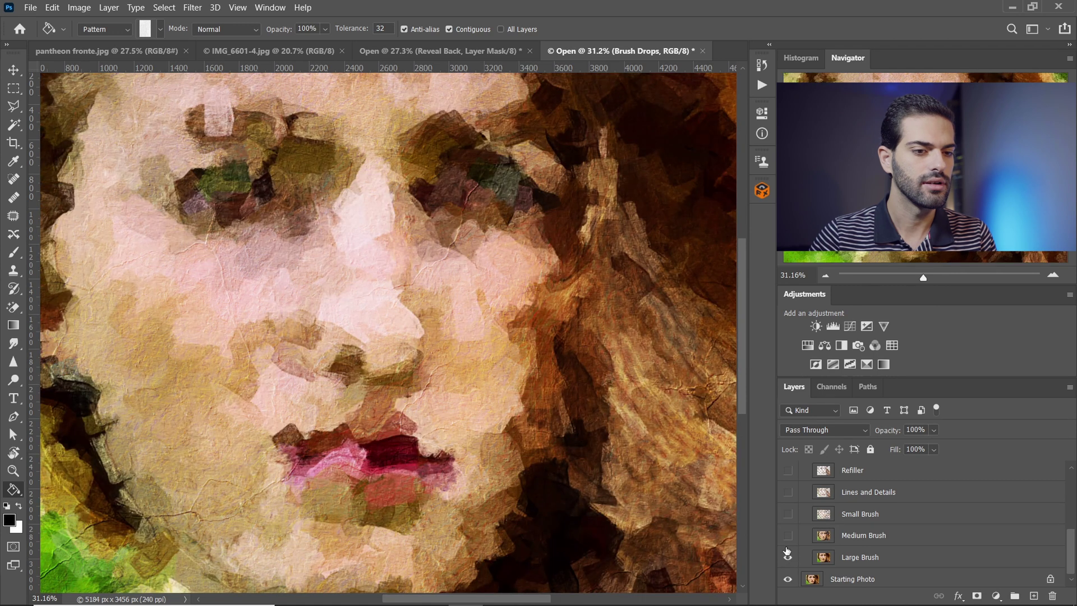
# - Turn all Paint Levels layers back on, from Large Brush up to Refiller
pyautogui.click(786, 535)
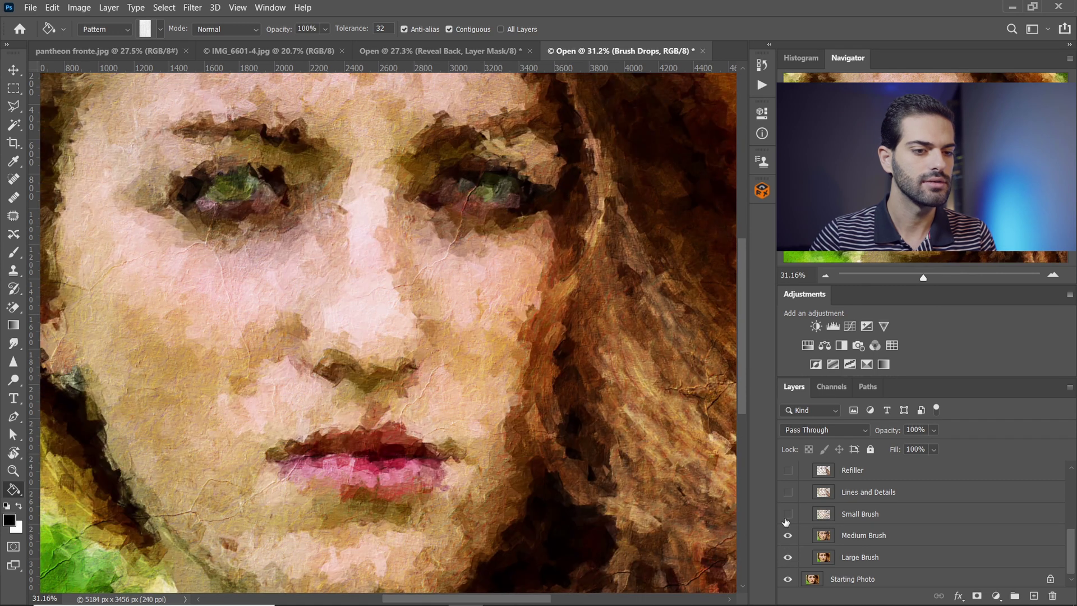
pyautogui.click(787, 514)
pyautogui.click(787, 492)
pyautogui.click(787, 470)
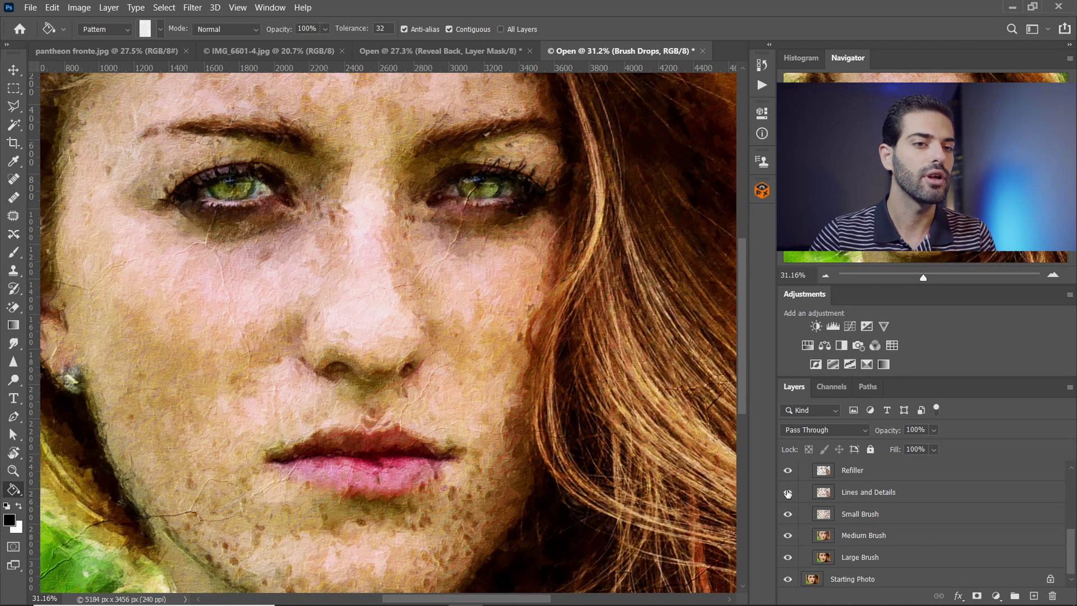
pyautogui.scroll(2, 787, 493)
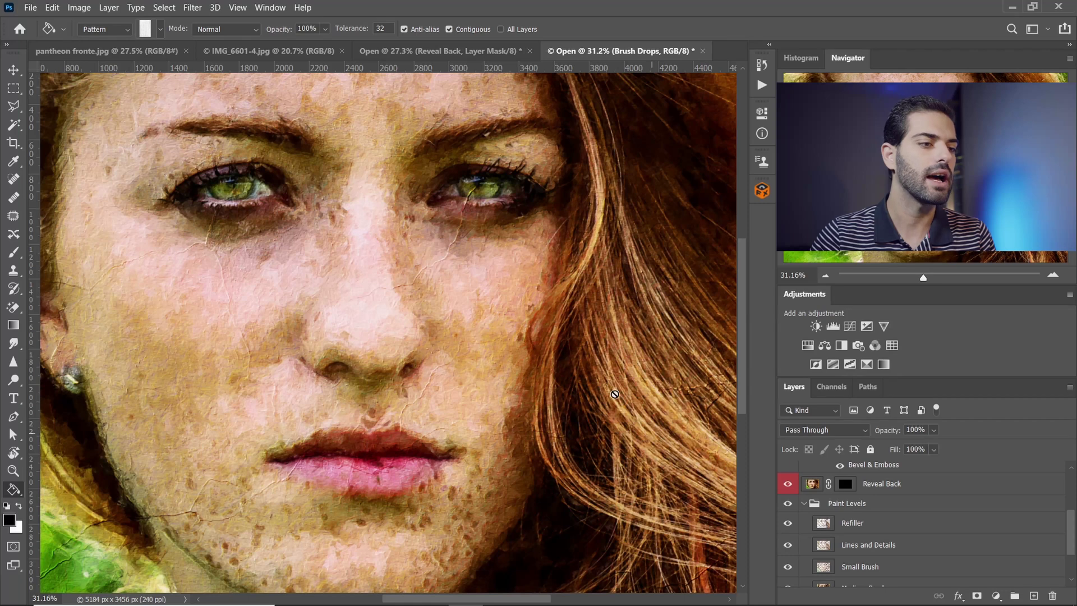
pyautogui.scroll(-3, 422, 231)
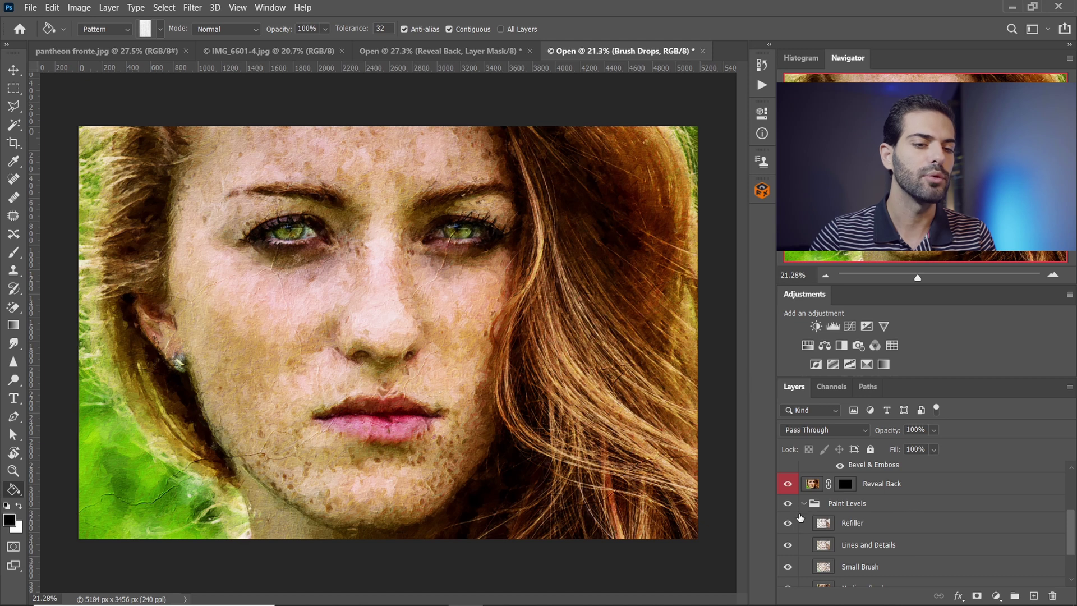
pyautogui.scroll(-1, 800, 516)
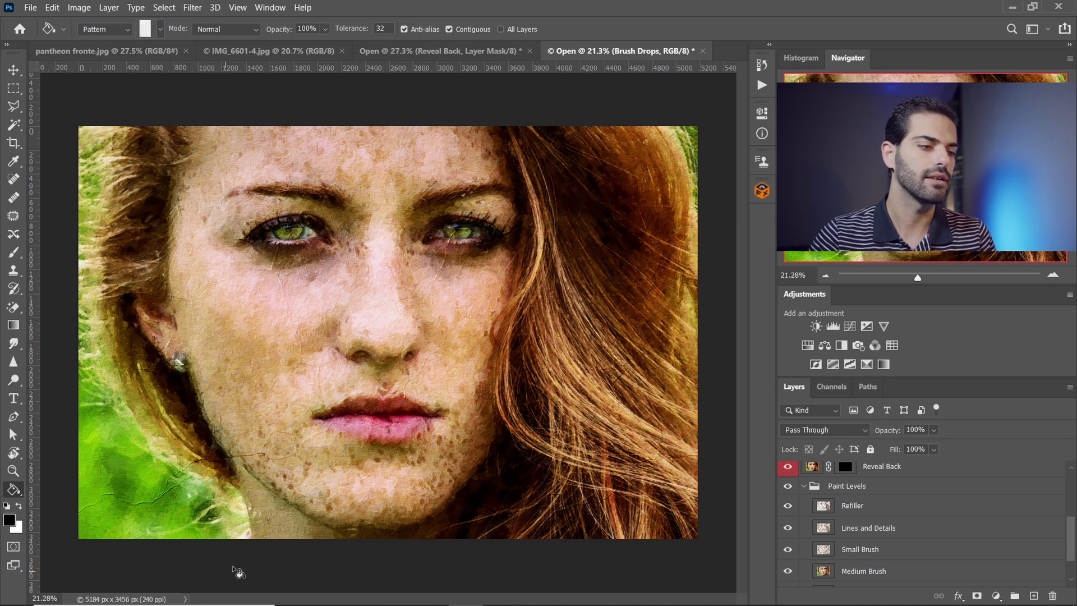
pyautogui.scroll(1, 48, 491)
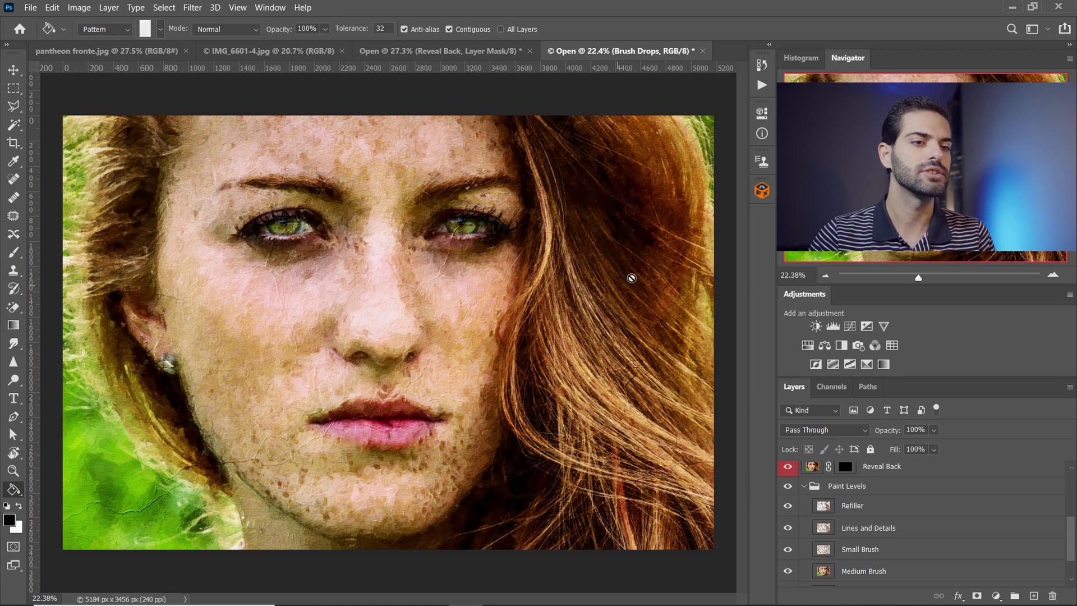
# - Reopen FX Box on Real Paint FX and show the Timeline panel from the Window menu
pyautogui.click(764, 195)
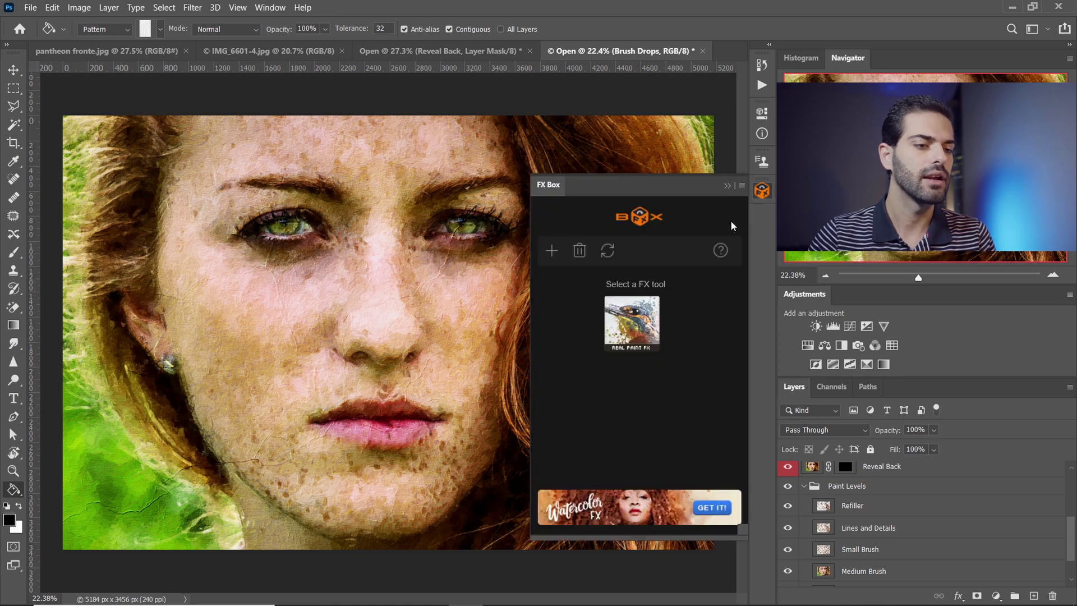
pyautogui.click(639, 322)
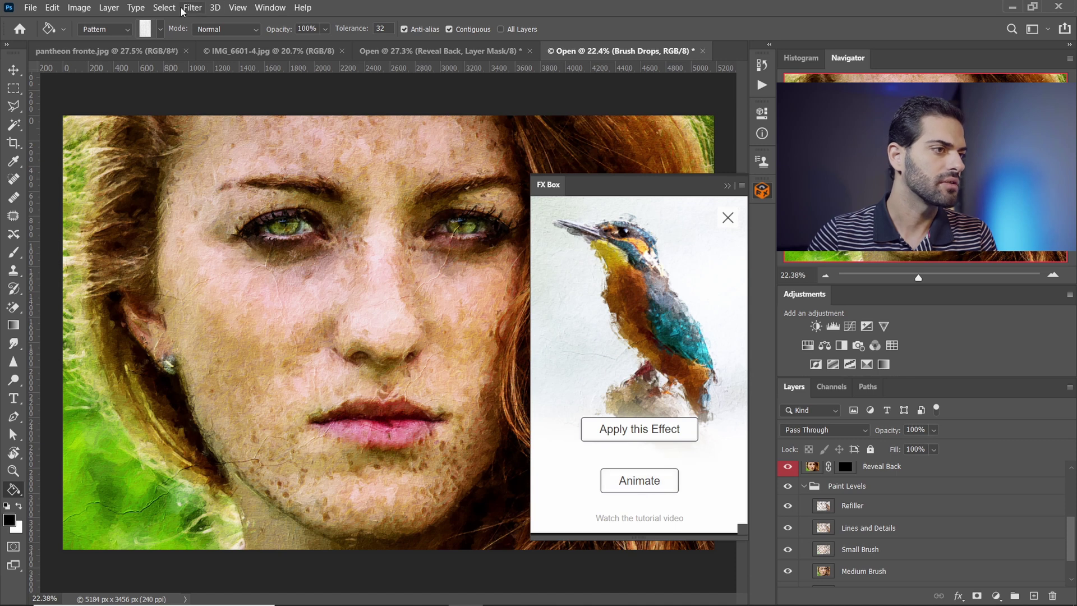
pyautogui.click(268, 7)
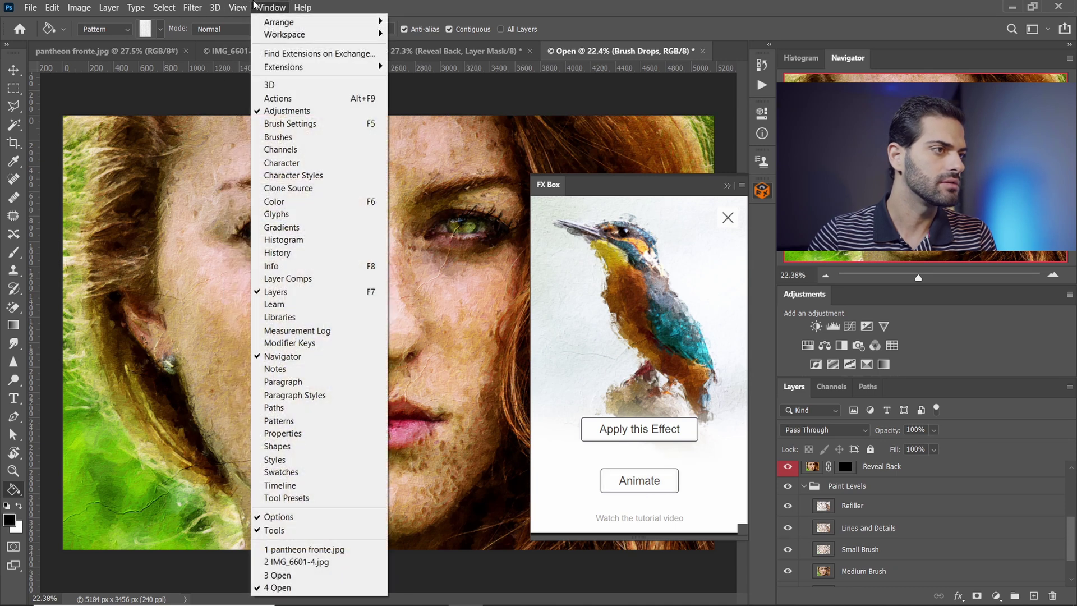
pyautogui.click(194, 7)
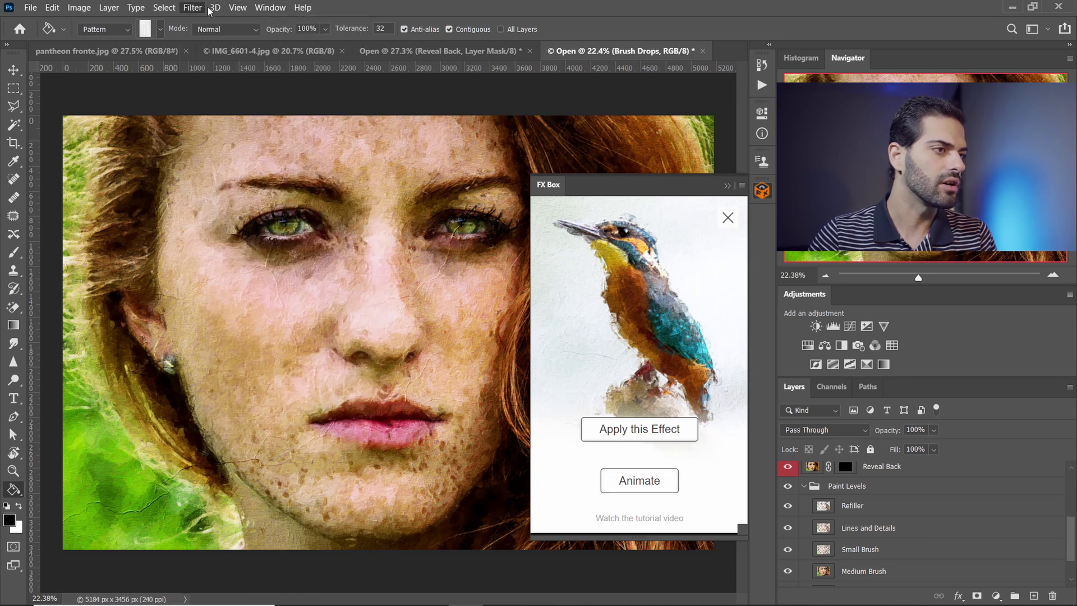
pyautogui.click(269, 7)
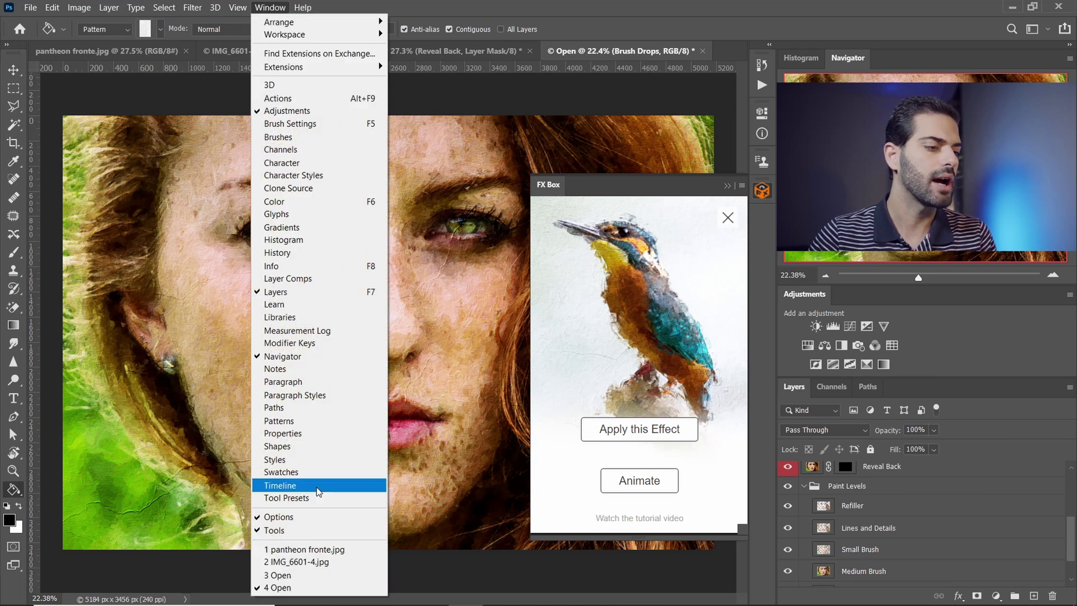
pyautogui.click(317, 486)
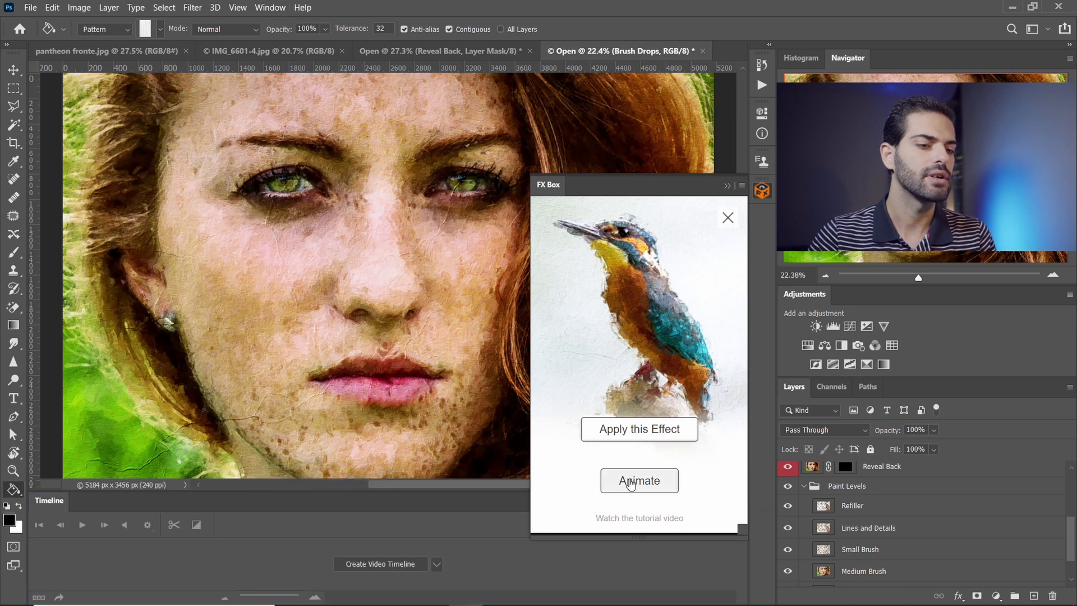
# - Generate the eight-frame painting-progress animation with Animate, then collapse the FX Box panel
pyautogui.click(630, 484)
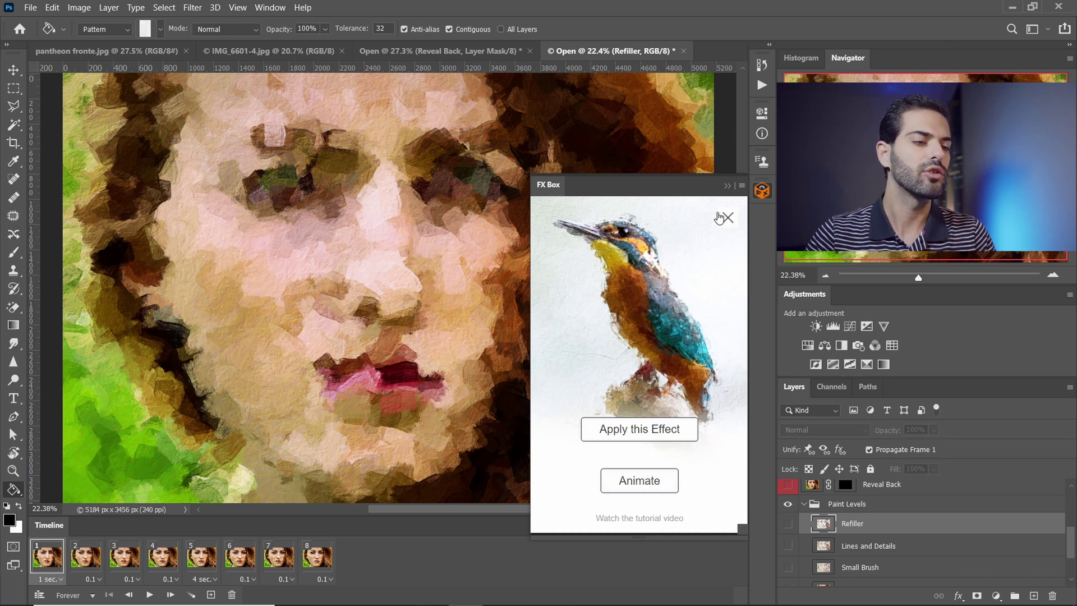
pyautogui.click(729, 188)
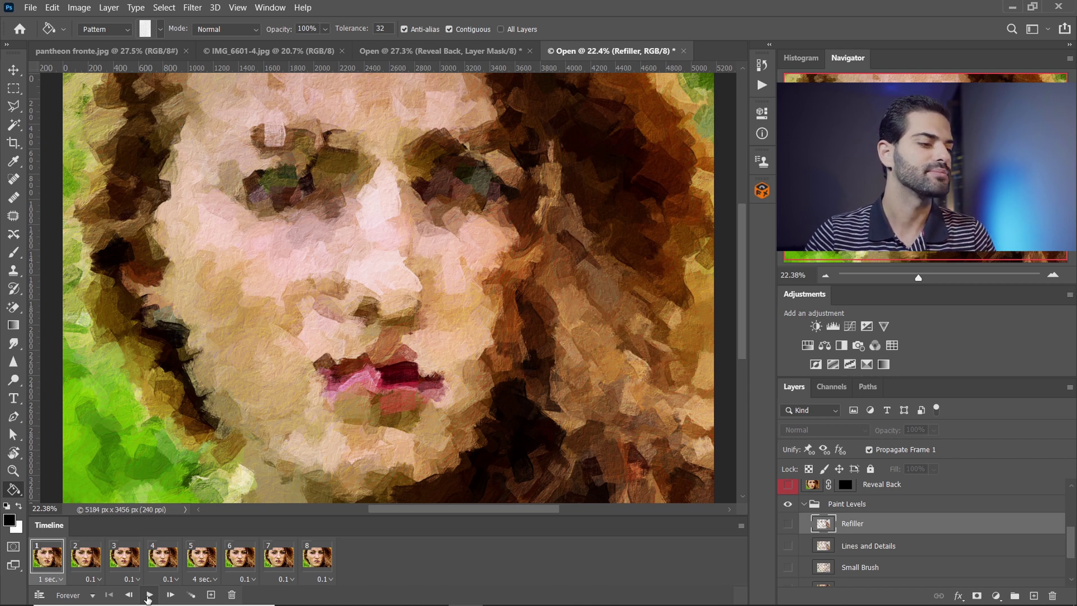
pyautogui.click(148, 599)
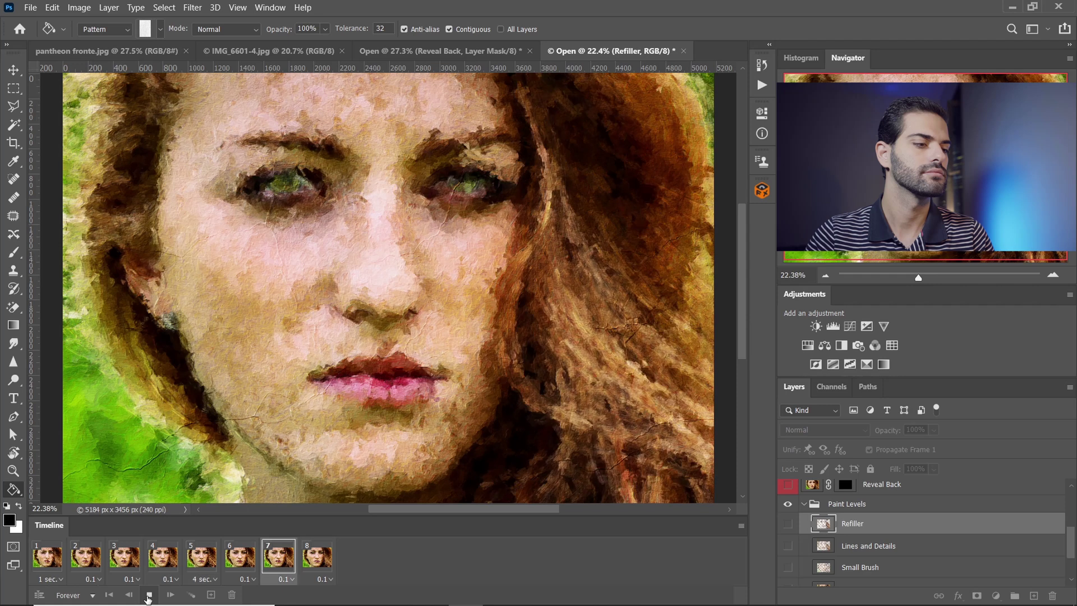
pyautogui.scroll(3, 343, 225)
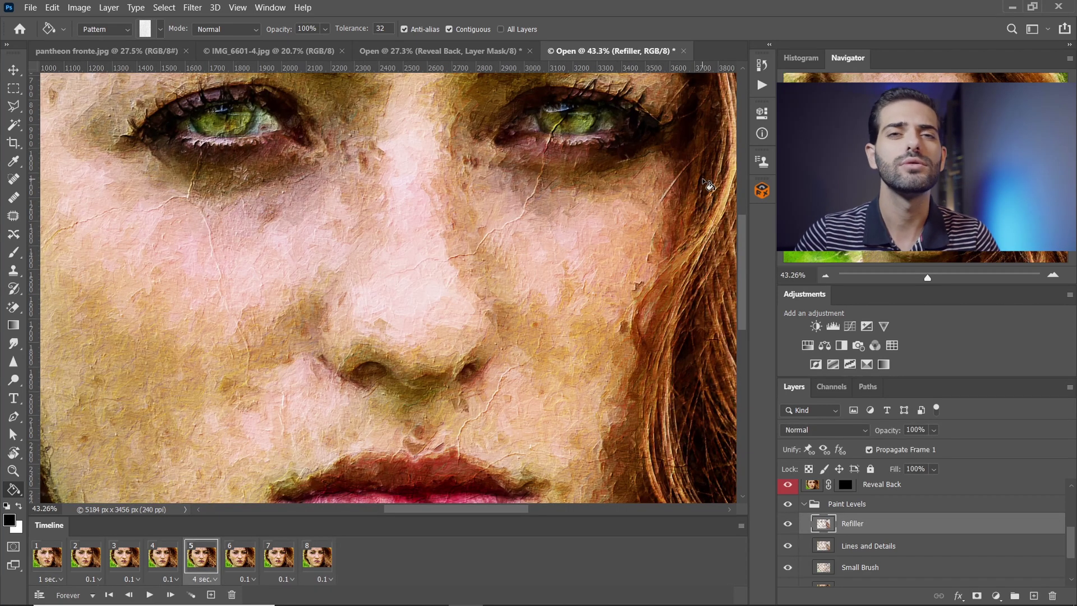